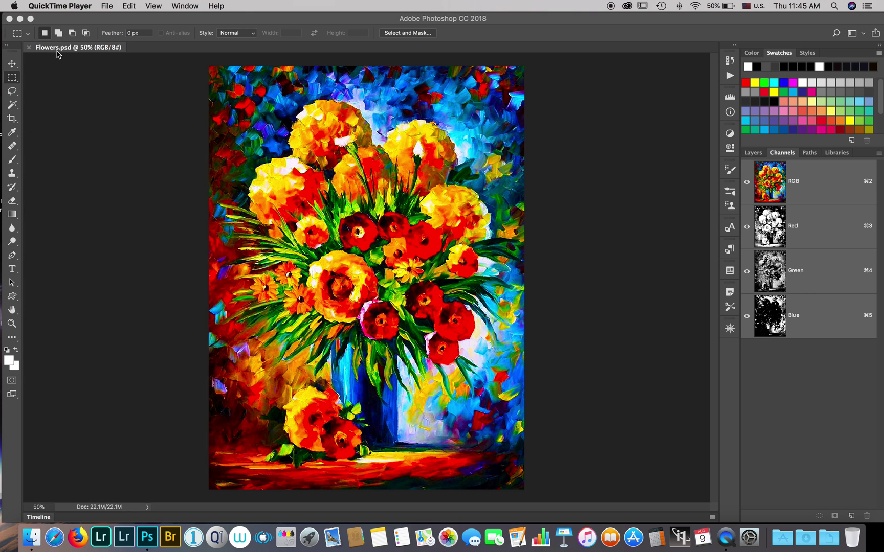
# Convert Flowers.psd from RGB to CMYK Color, accepting the profile warning.
pyautogui.click(86, 50)
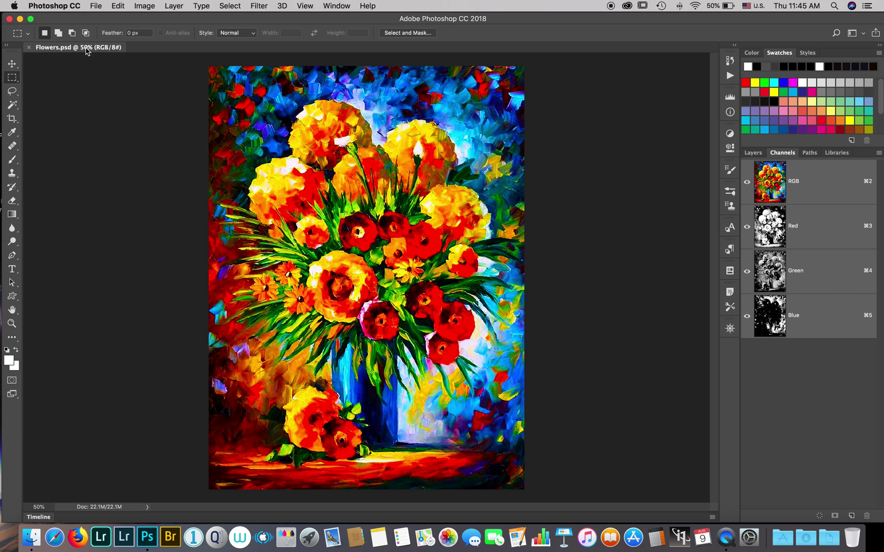
pyautogui.click(97, 6)
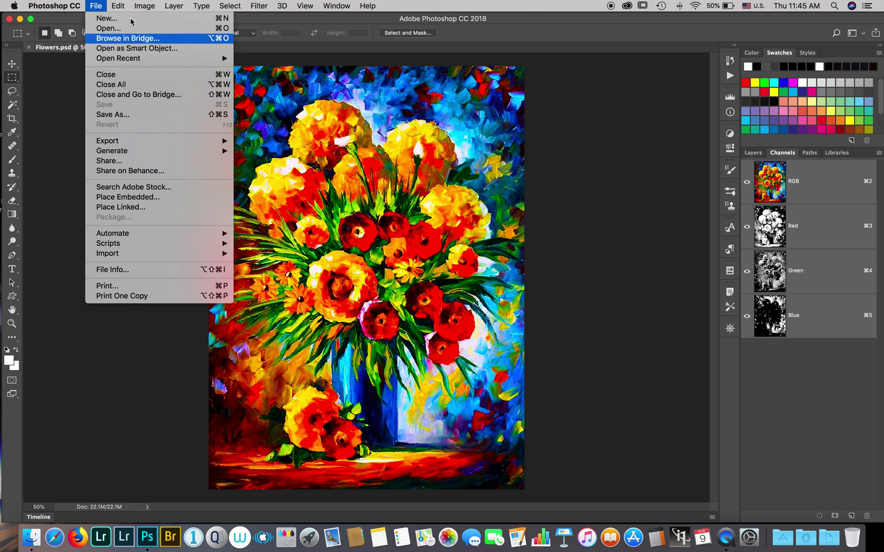
pyautogui.moveTo(144, 7)
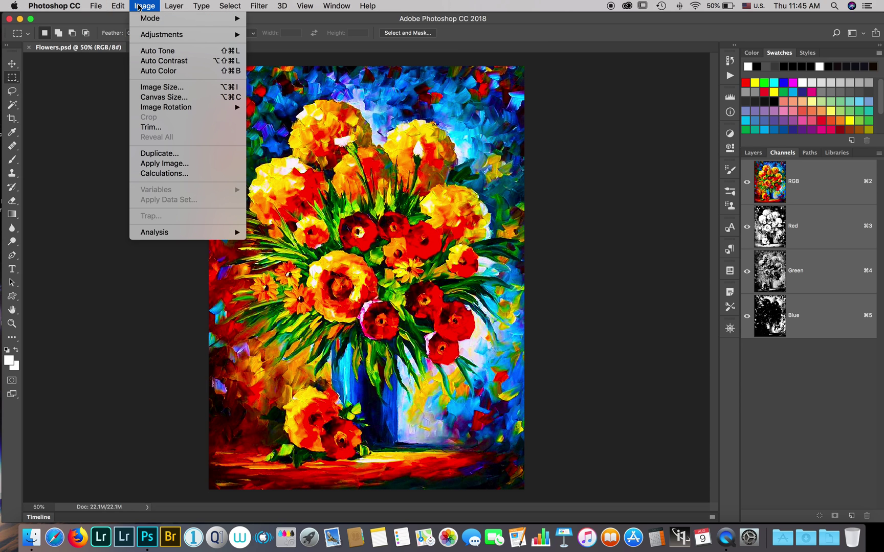
pyautogui.click(79, 113)
pyautogui.click(143, 7)
pyautogui.moveTo(143, 19)
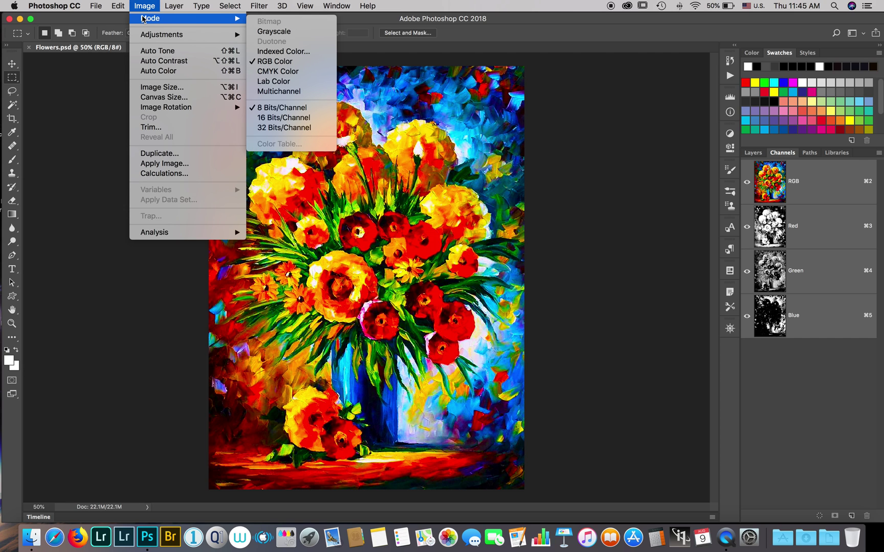
pyautogui.click(277, 71)
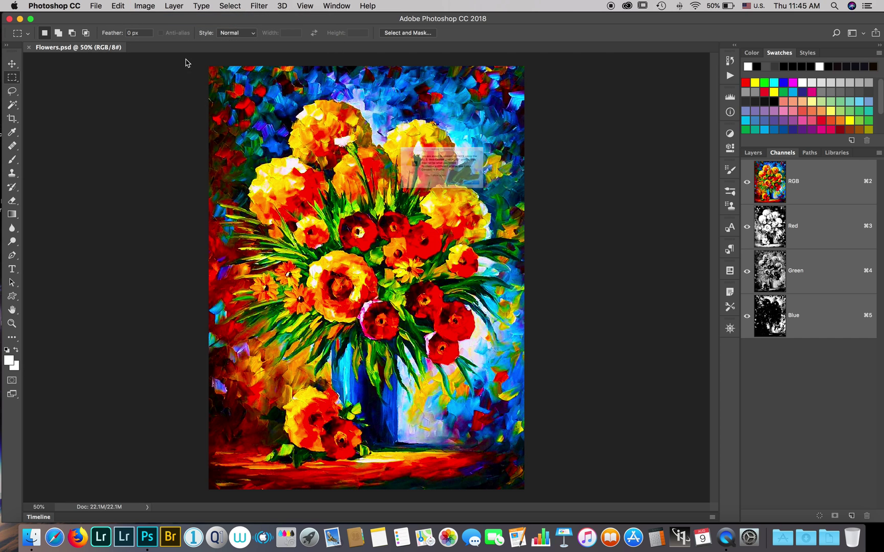
pyautogui.click(535, 206)
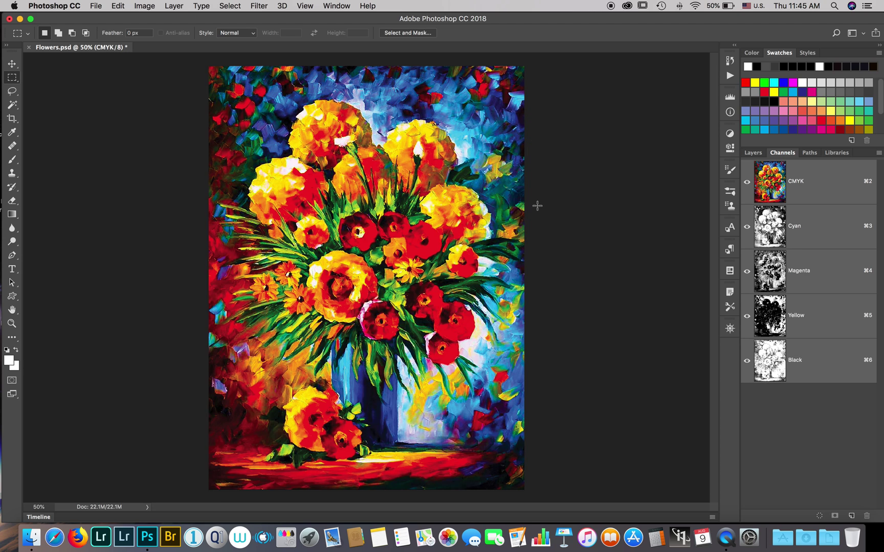
# Duplicate the painting as 'Flowers copy'.
pyautogui.click(143, 6)
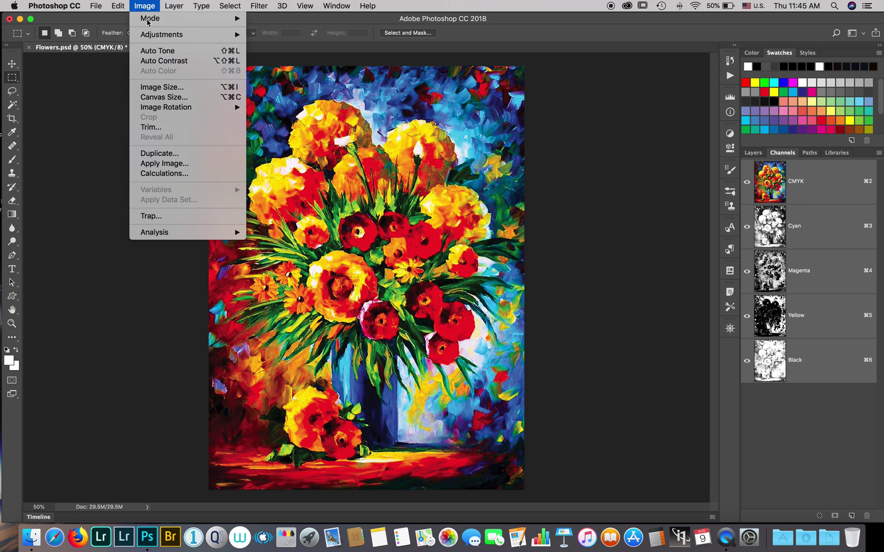
pyautogui.click(158, 153)
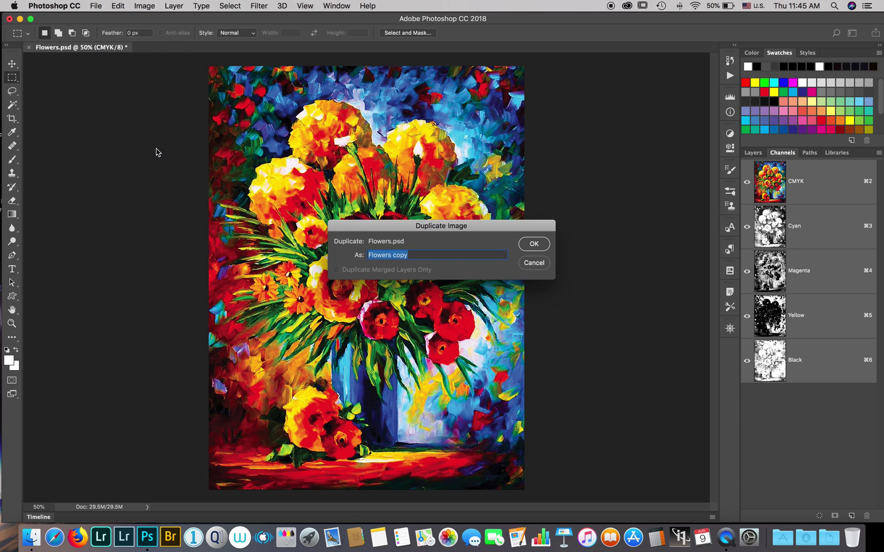
pyautogui.click(533, 244)
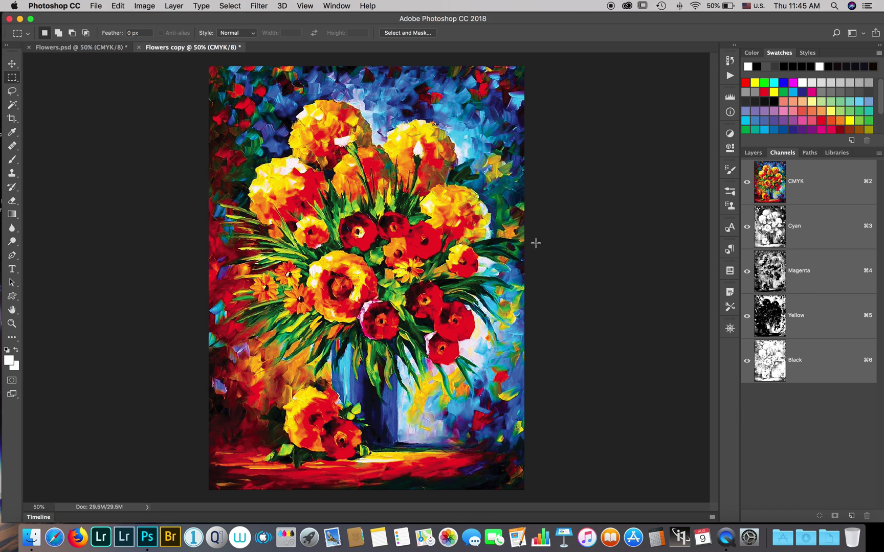
# Change Flowers copy to Grayscale mode, retrying after backing out of the discard warning.
pyautogui.click(148, 6)
pyautogui.moveTo(158, 18)
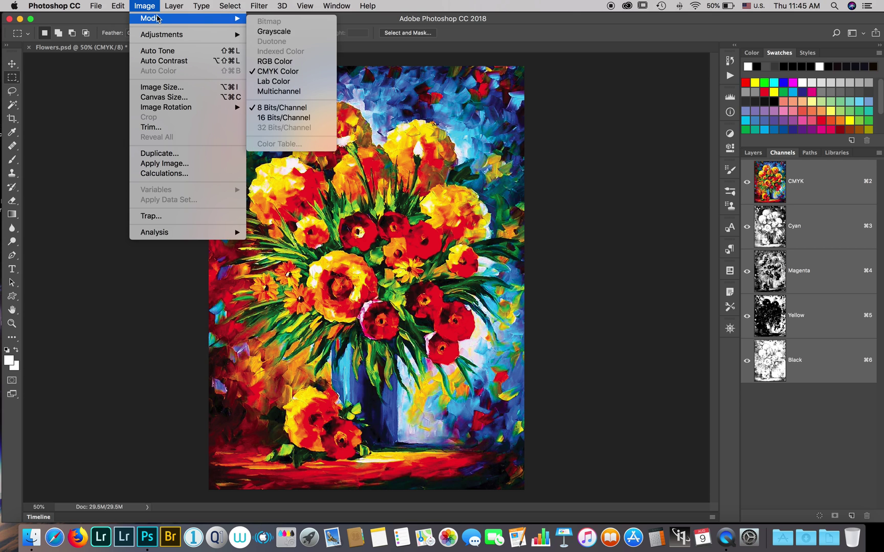
pyautogui.click(271, 32)
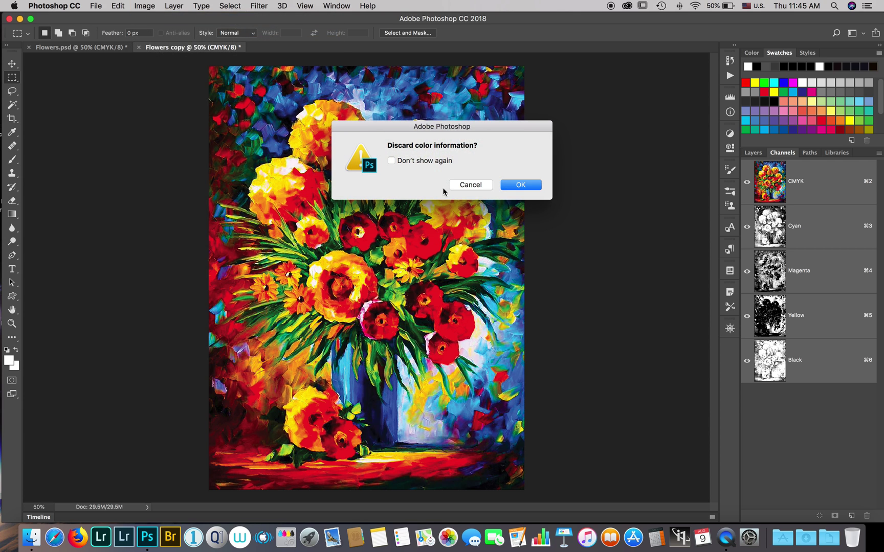
pyautogui.click(469, 183)
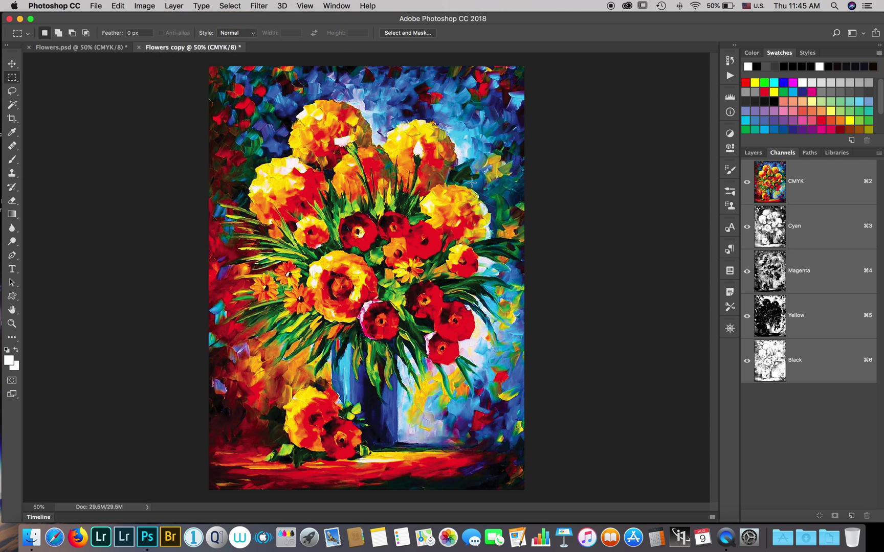
pyautogui.click(144, 6)
pyautogui.moveTo(155, 19)
pyautogui.click(274, 32)
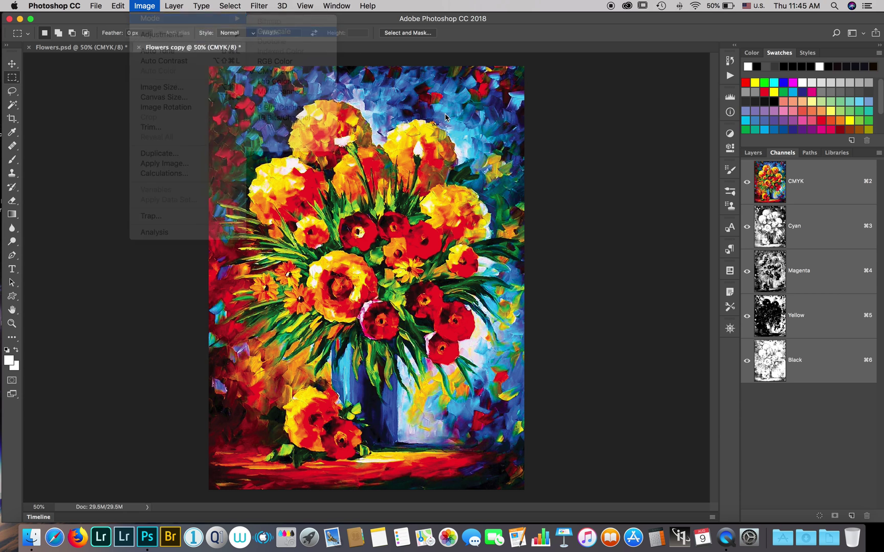
# Discard the colour information, then reapply Unsharp Mask twice for a stark black-and-white copy.
pyautogui.click(522, 186)
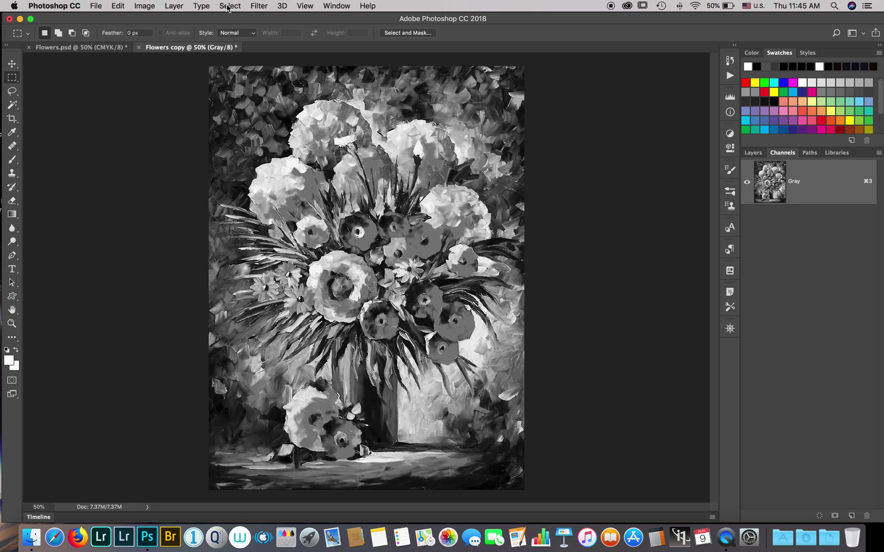
pyautogui.click(259, 7)
pyautogui.click(264, 18)
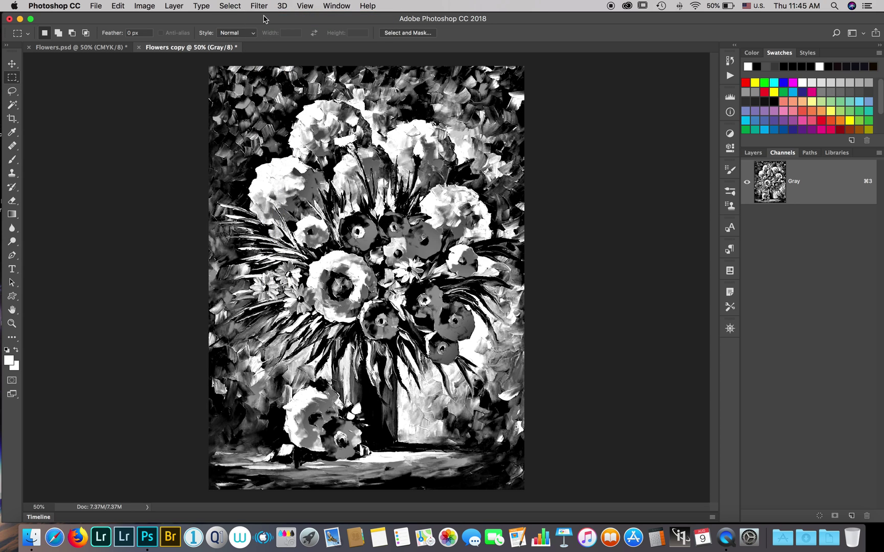
pyautogui.click(261, 6)
pyautogui.click(258, 19)
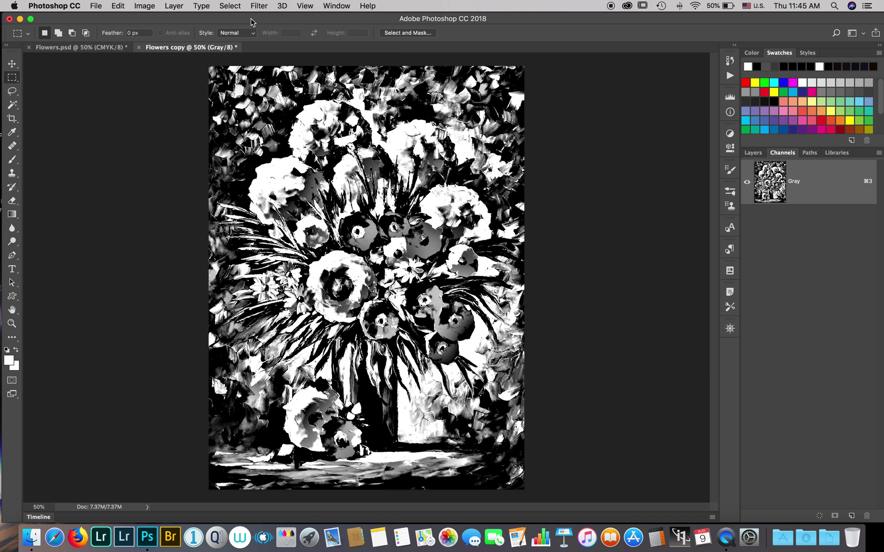
pyautogui.click(261, 8)
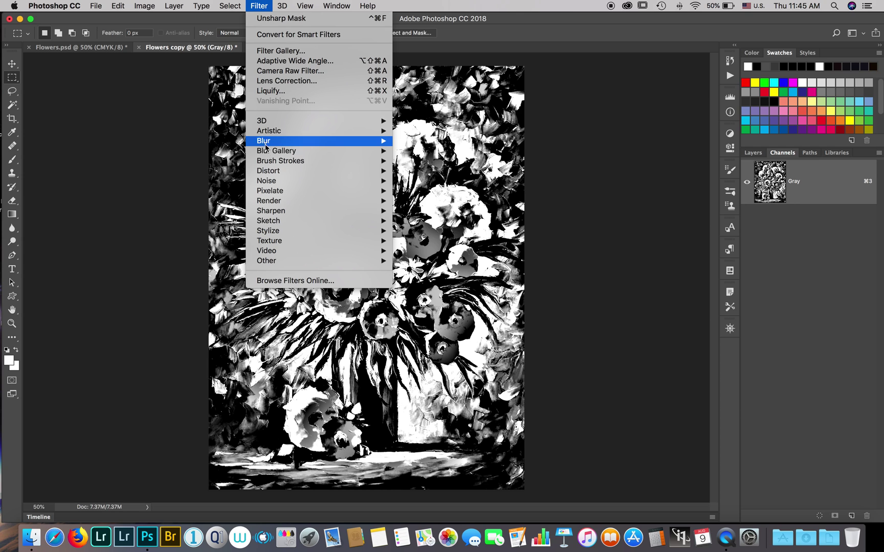
pyautogui.moveTo(275, 192)
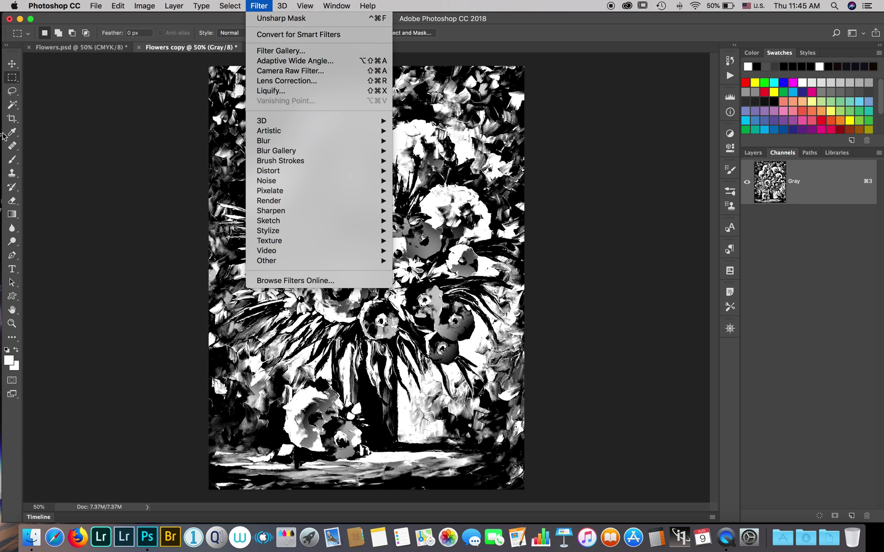
pyautogui.click(135, 132)
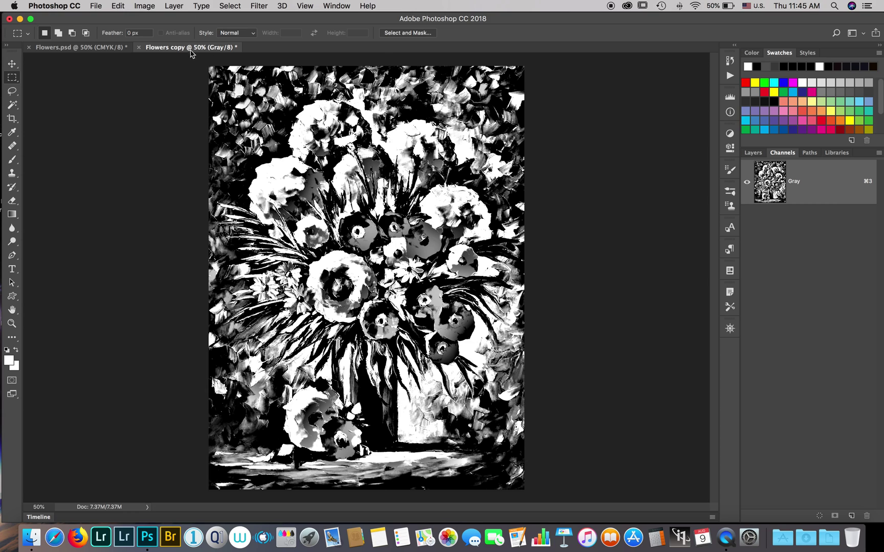
# Convert Flowers copy to Bitmap at 300 ppi with a 25 lines/inch, 52.5° line halftone.
pyautogui.click(143, 7)
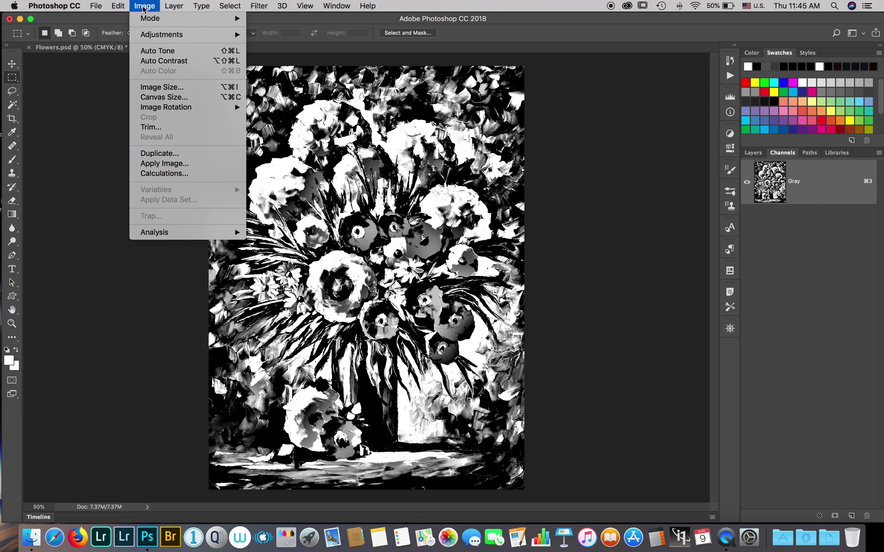
pyautogui.moveTo(143, 18)
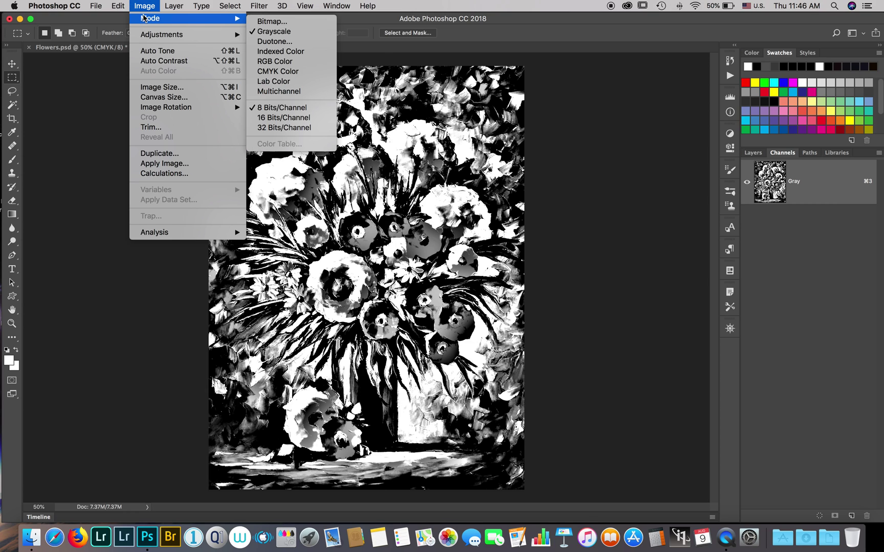
pyautogui.click(293, 22)
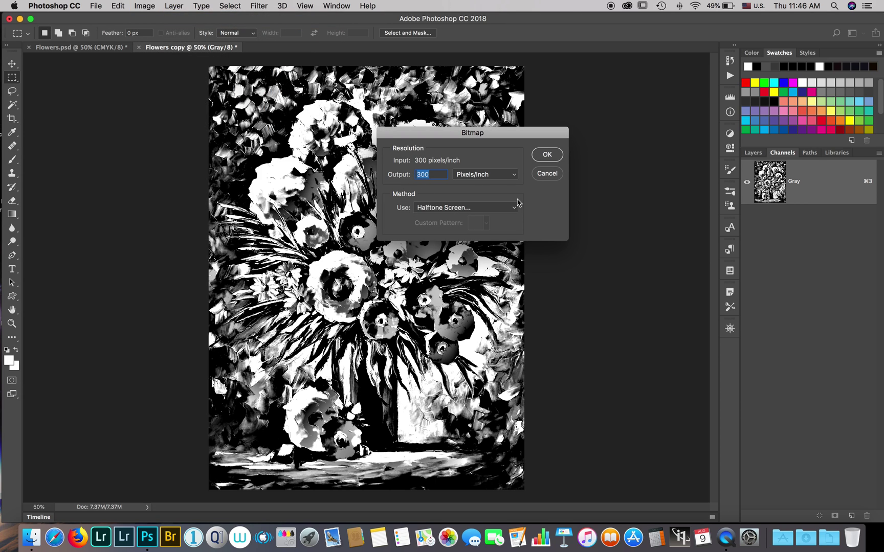
pyautogui.click(547, 163)
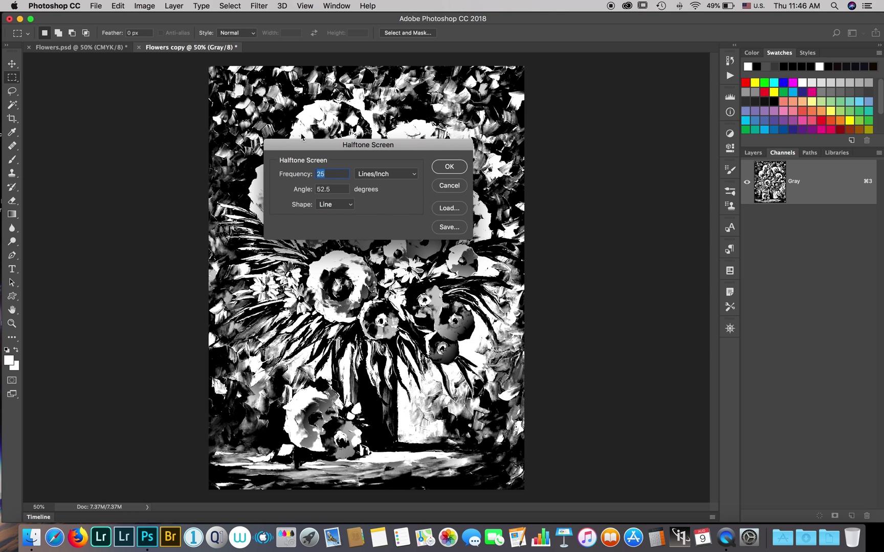
pyautogui.click(450, 169)
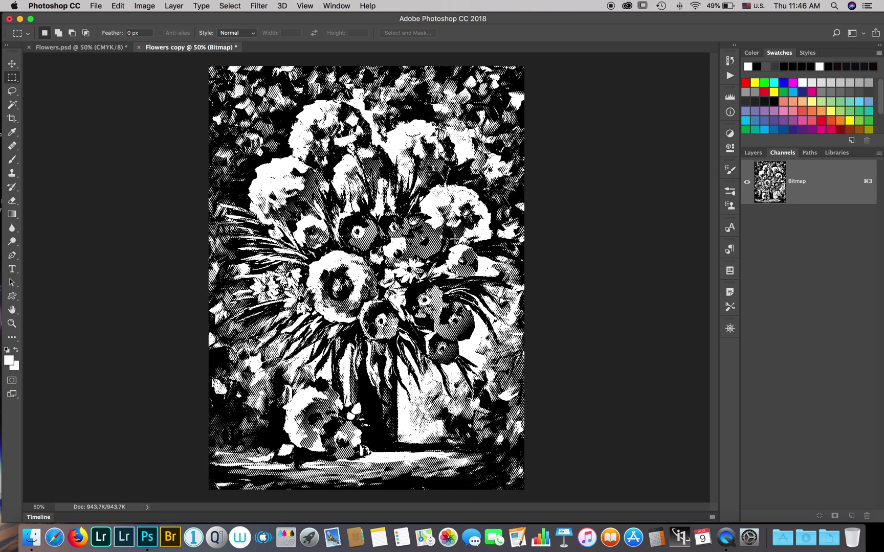
pyautogui.click(144, 6)
# Convert the bitmap back to Grayscale at size ratio 1.
pyautogui.moveTo(151, 18)
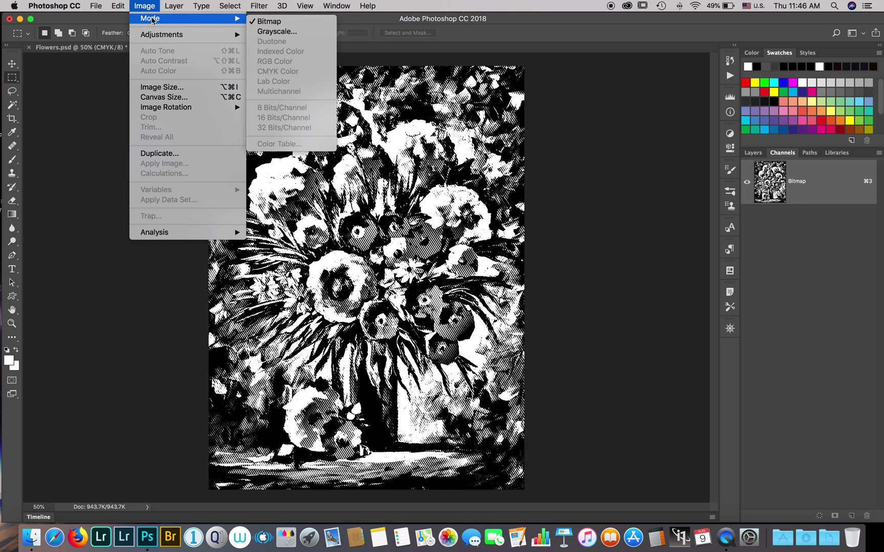
pyautogui.click(278, 31)
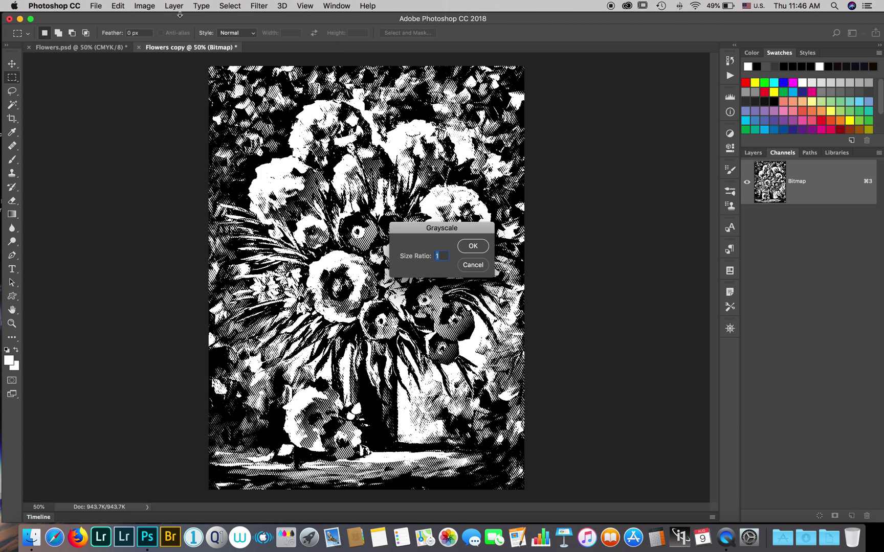
pyautogui.click(473, 246)
# Convert the grayscale halftone copy to CMYK Color, accepting the profile warning.
pyautogui.click(149, 6)
pyautogui.moveTo(155, 19)
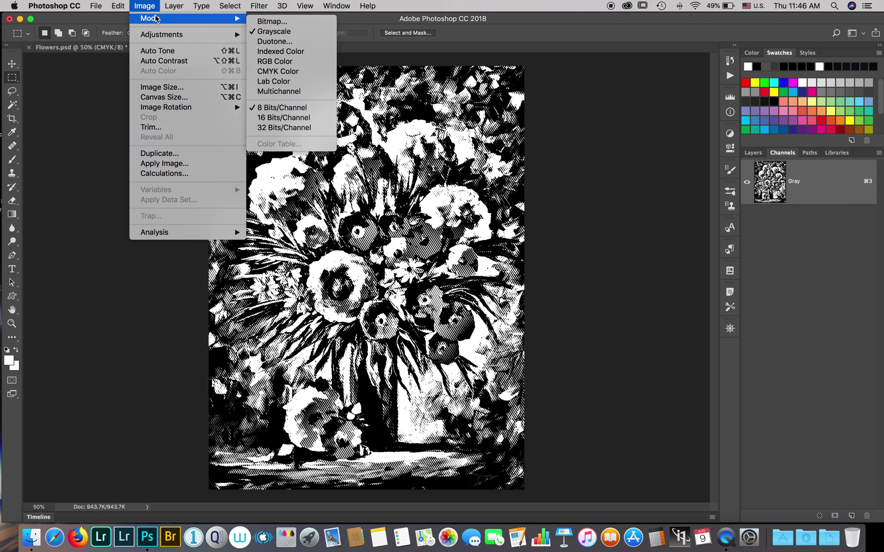
pyautogui.click(271, 71)
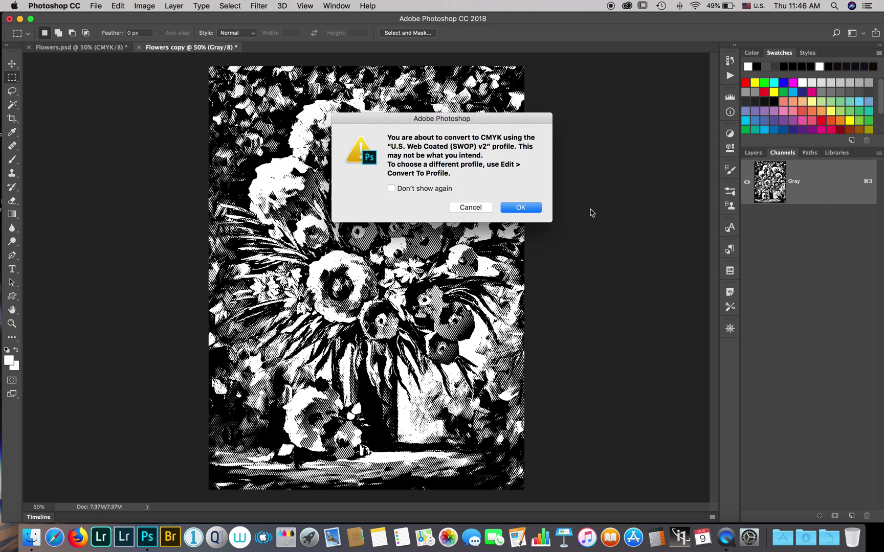
pyautogui.click(516, 207)
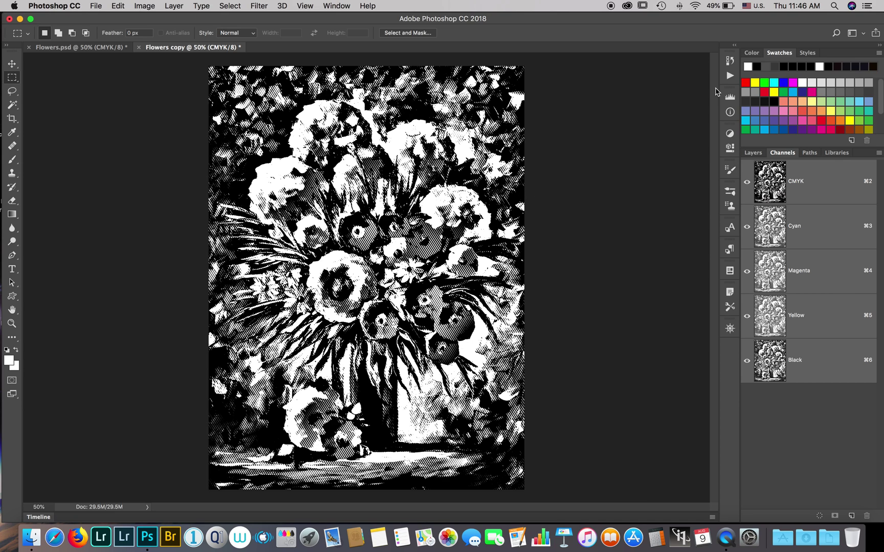
# Turn the Background layers of Flowers copy and Flowers.psd into Layer 0.
pyautogui.click(753, 153)
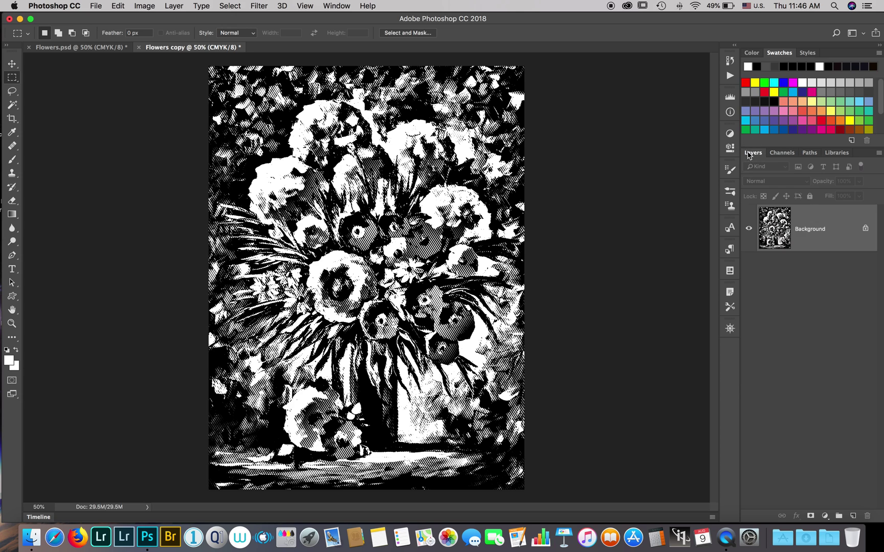
pyautogui.doubleClick(810, 241)
pyautogui.click(531, 231)
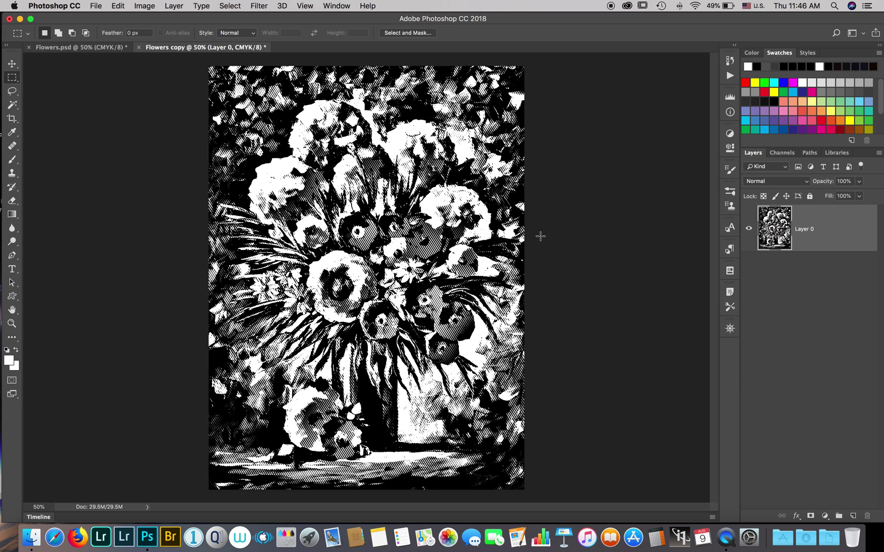
pyautogui.click(79, 48)
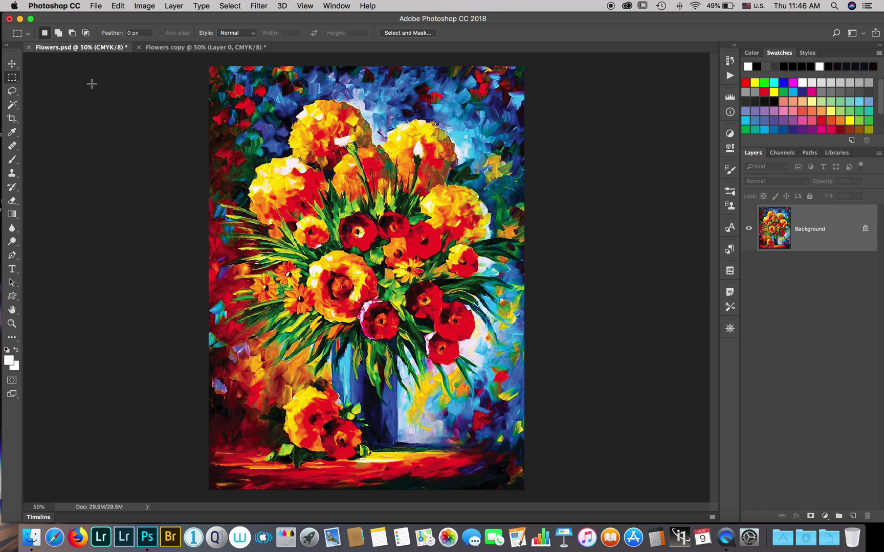
pyautogui.doubleClick(810, 230)
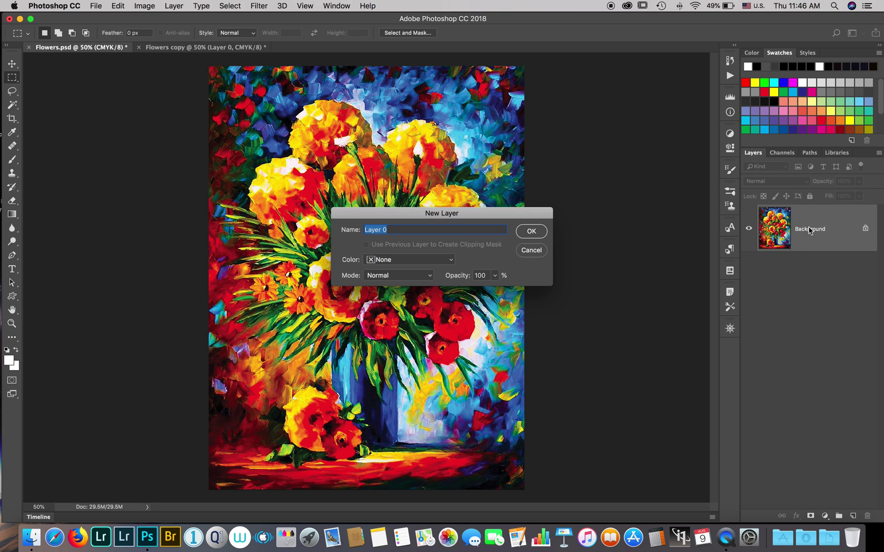
pyautogui.click(531, 231)
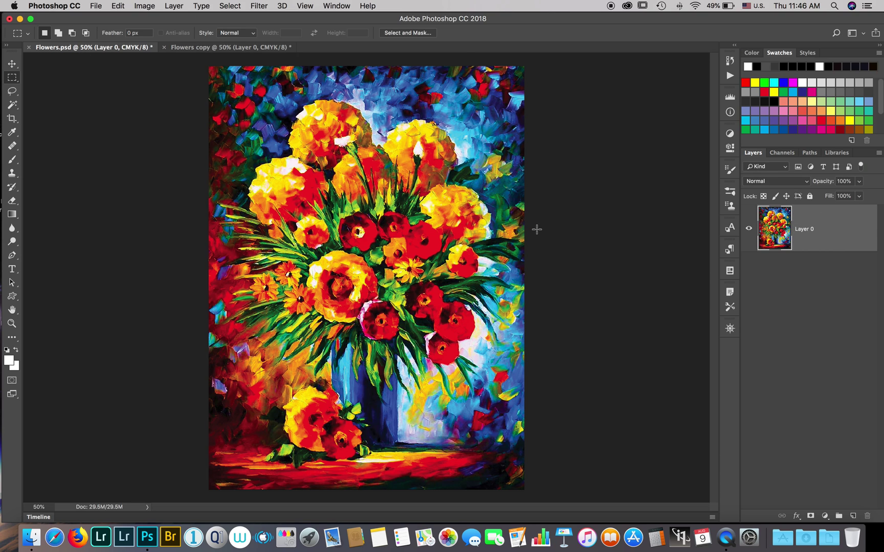
# Copy the whole colour painting and paste it as Layer 1 above the halftone Layer 0.
pyautogui.click(229, 6)
pyautogui.click(236, 20)
pyautogui.click(118, 5)
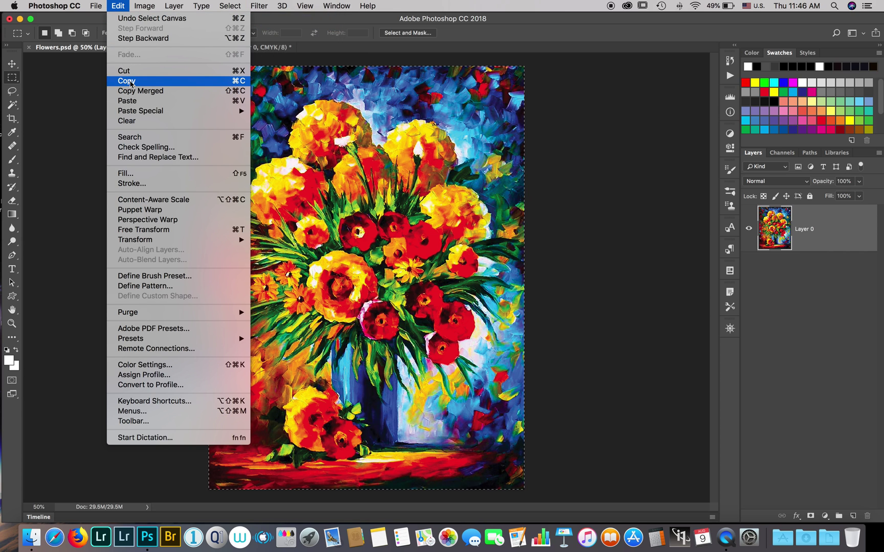
pyautogui.click(130, 82)
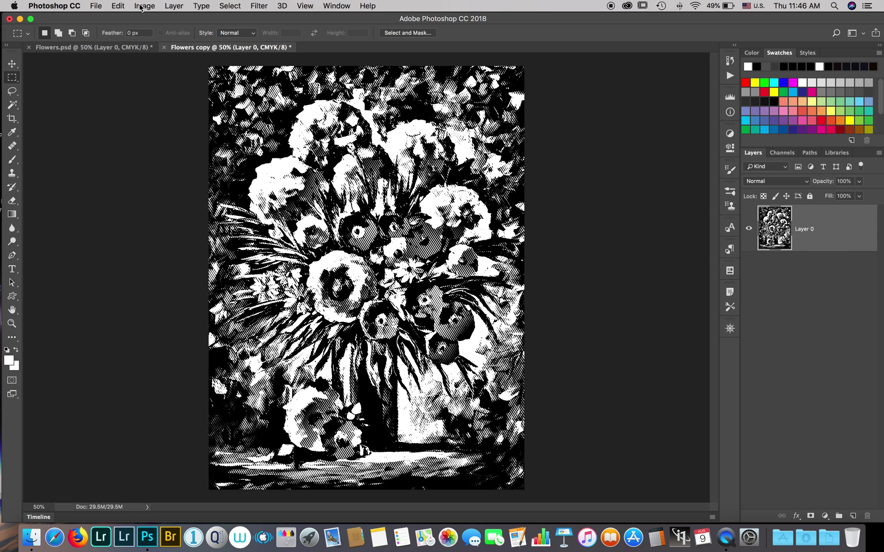
pyautogui.click(119, 7)
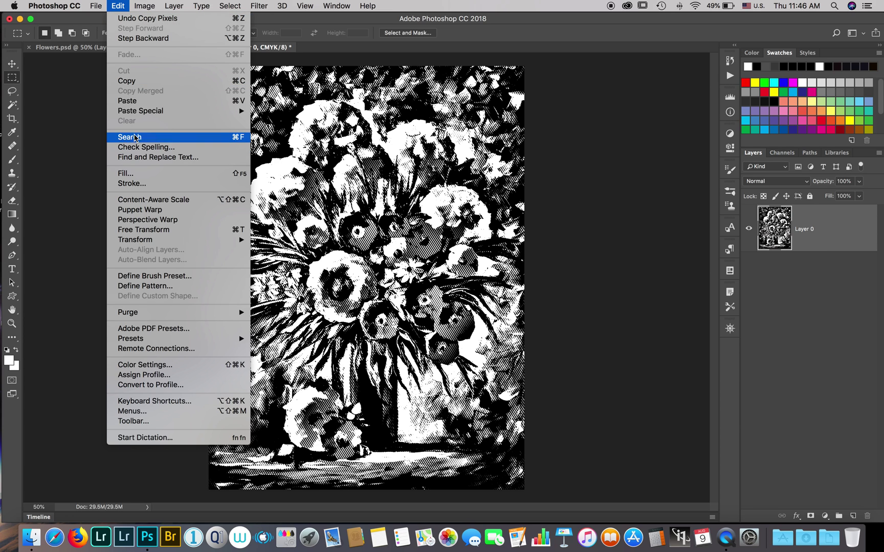
pyautogui.click(130, 100)
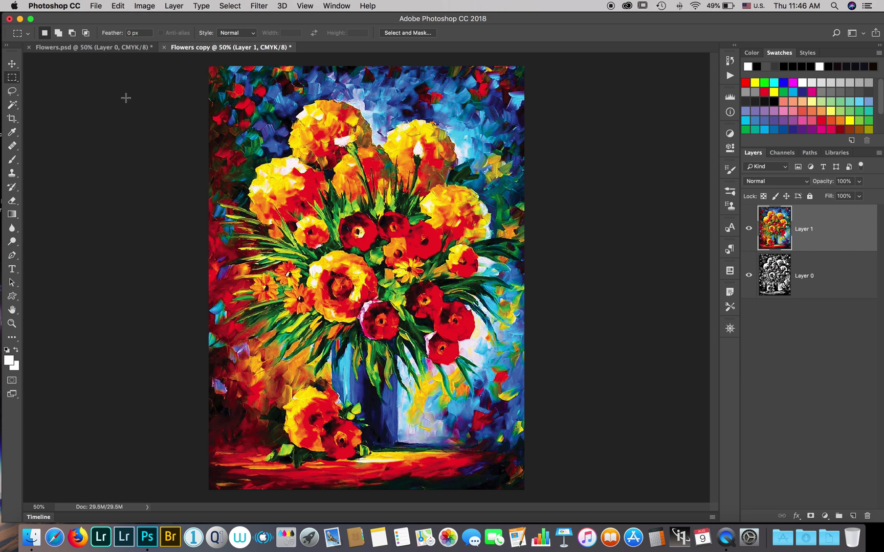
pyautogui.click(835, 281)
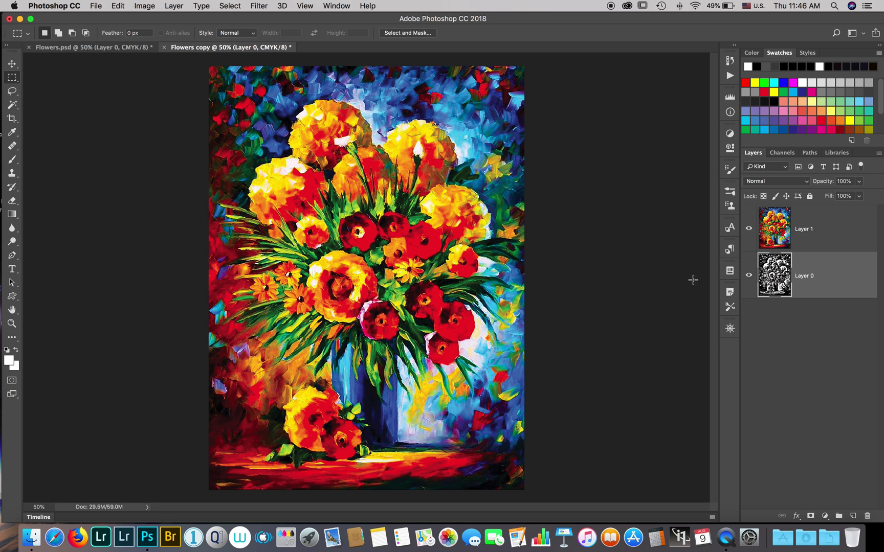
# Hide colour Layer 1, Color Range-select the halftone Layer 0, and invert the selection.
pyautogui.click(749, 228)
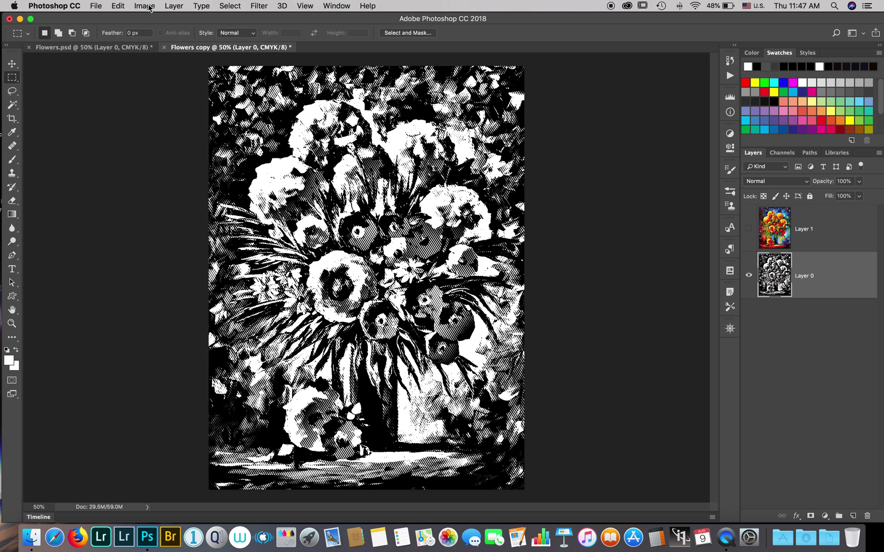
pyautogui.click(224, 6)
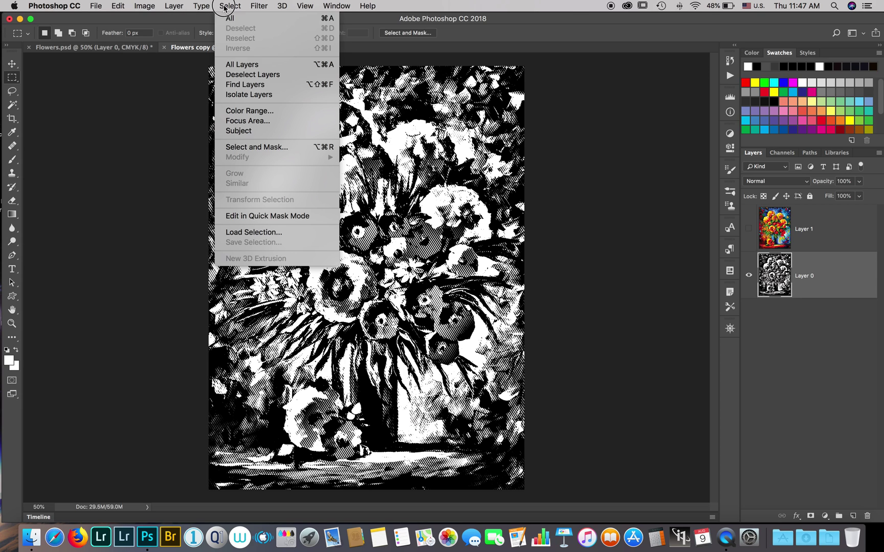
pyautogui.click(233, 114)
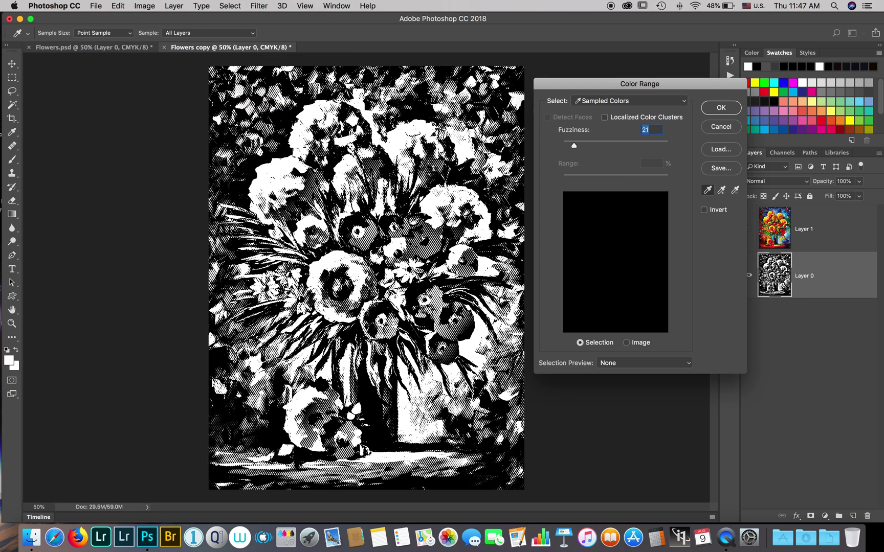
pyautogui.click(719, 110)
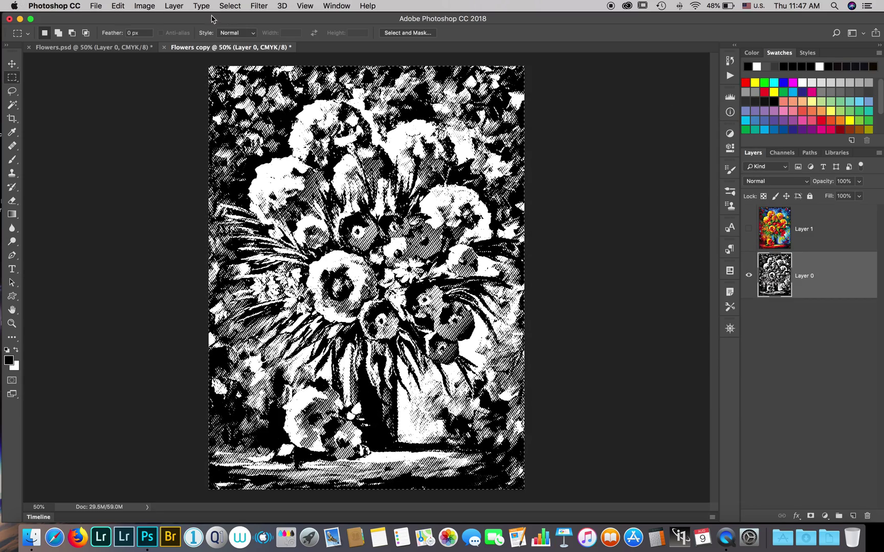
pyautogui.click(228, 7)
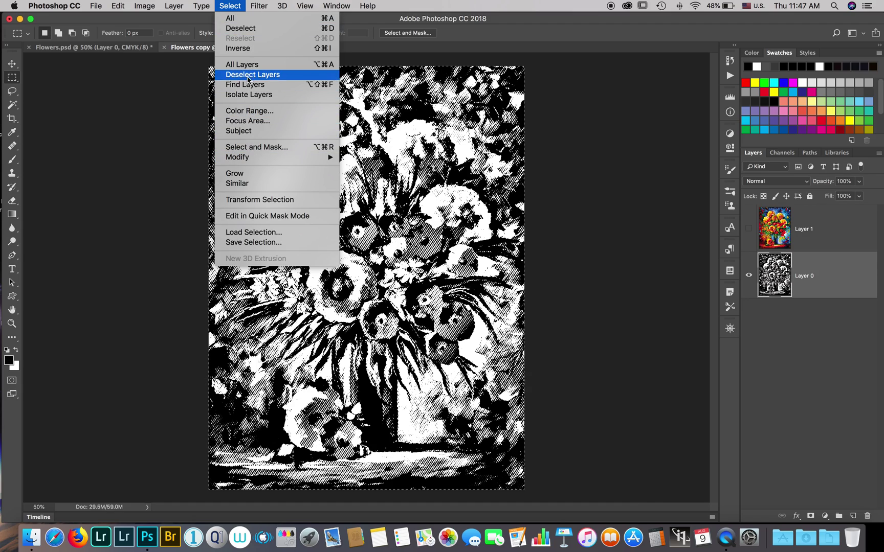
pyautogui.click(250, 49)
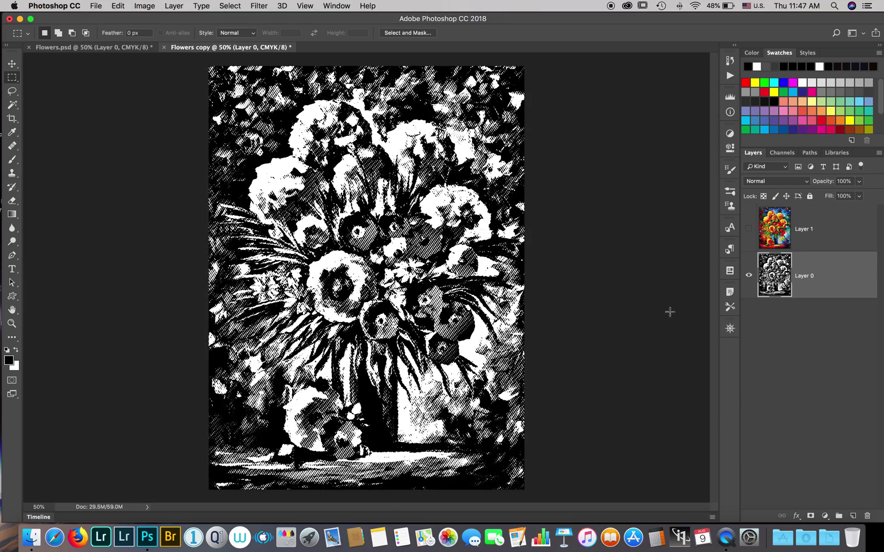
# Mask Layer 1 with the halftone selection, show Layer 1 and hide Layer 0.
pyautogui.hotkey('alt', ']')
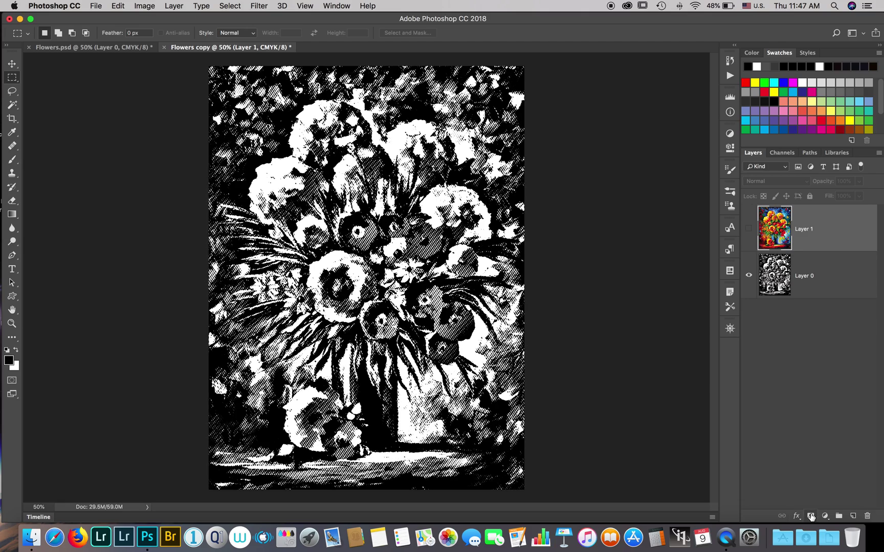
pyautogui.click(810, 515)
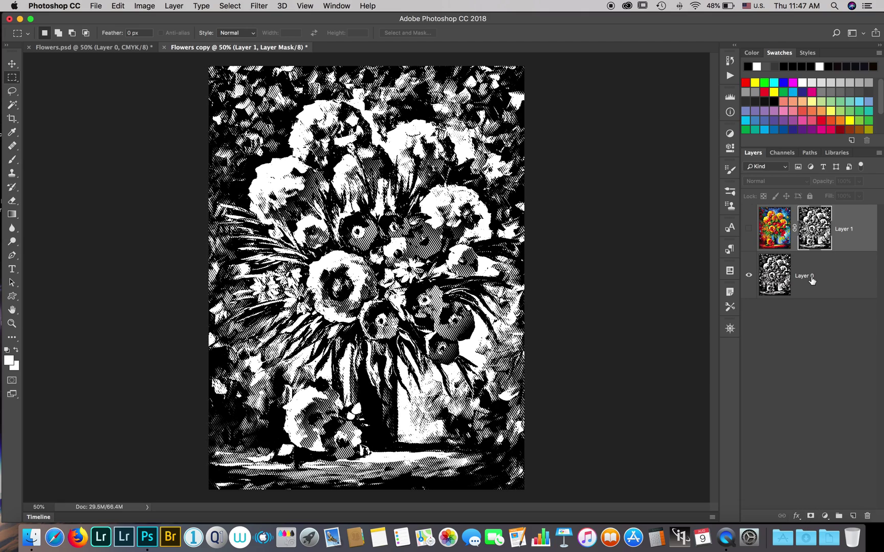
pyautogui.click(748, 229)
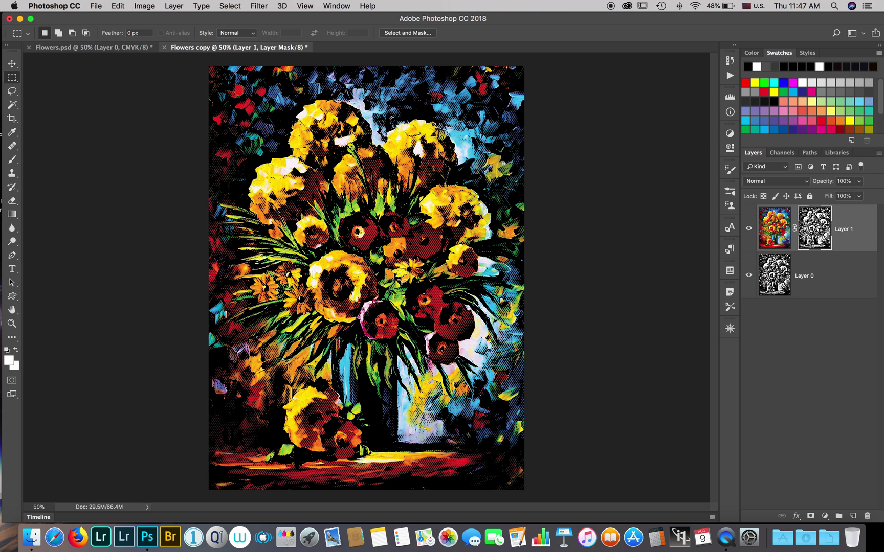
pyautogui.click(749, 275)
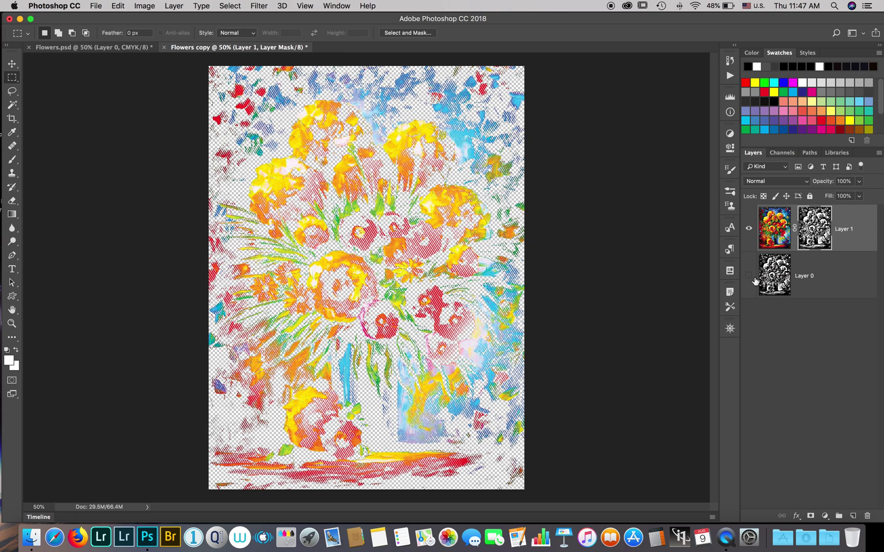
pyautogui.click(836, 283)
# Delete Layer 0, add an empty Layer 2 below Layer 1, and merge Layer 1 down into it.
pyautogui.moveTo(836, 284); pyautogui.dragTo(869, 522)
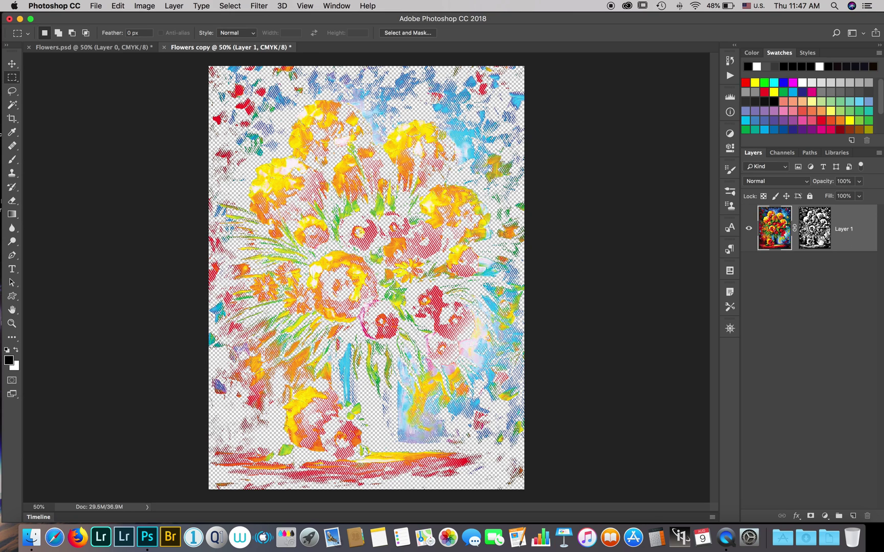
pyautogui.click(820, 239)
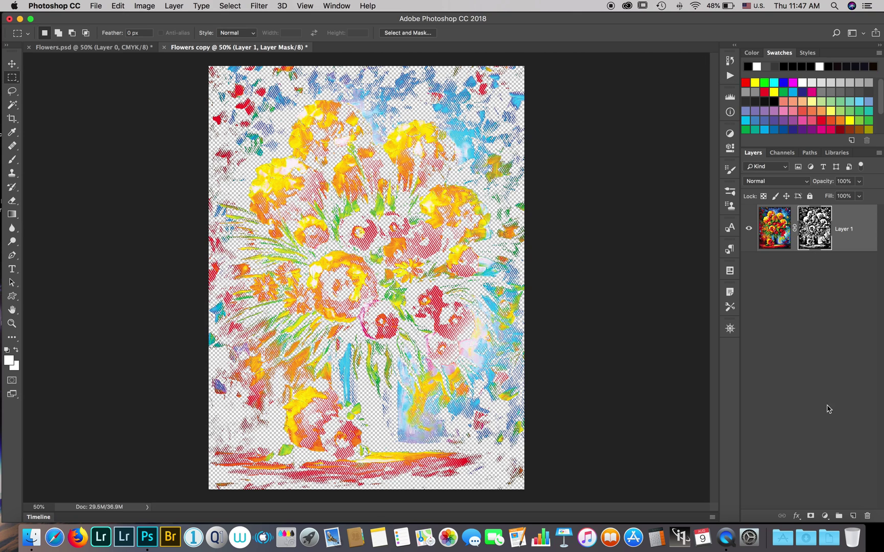
pyautogui.click(853, 516)
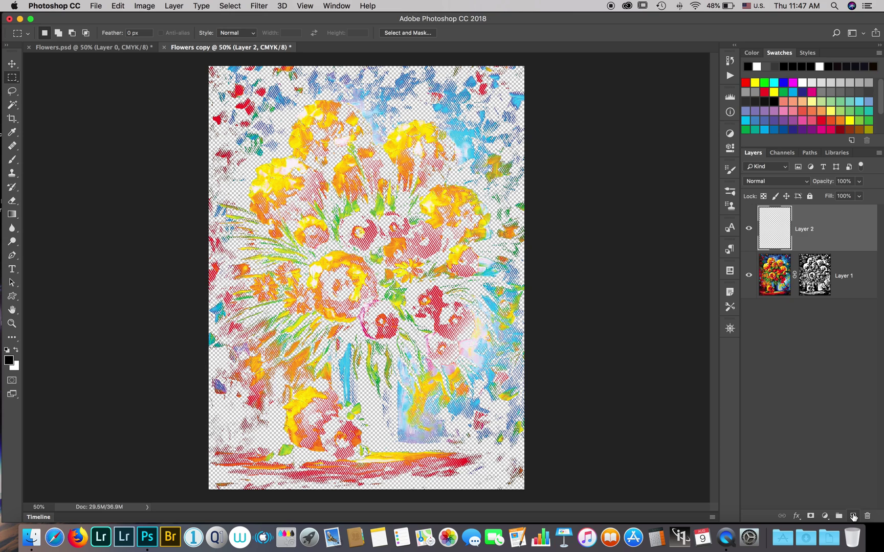
pyautogui.moveTo(845, 228); pyautogui.dragTo(837, 310)
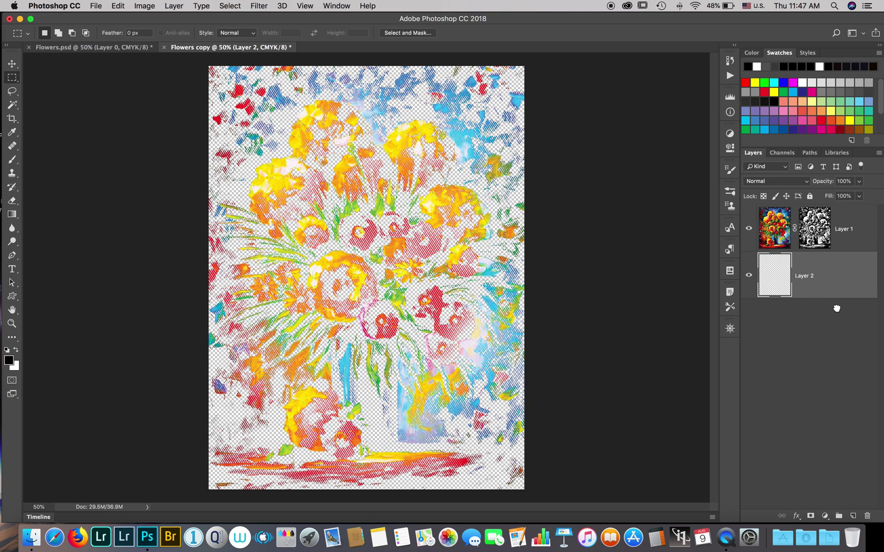
pyautogui.click(849, 243)
pyautogui.click(804, 233)
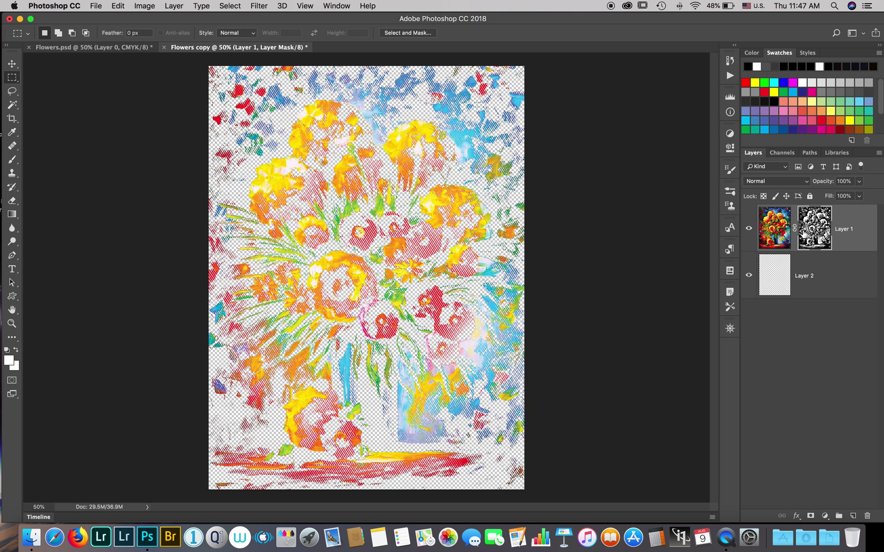
pyautogui.click(879, 152)
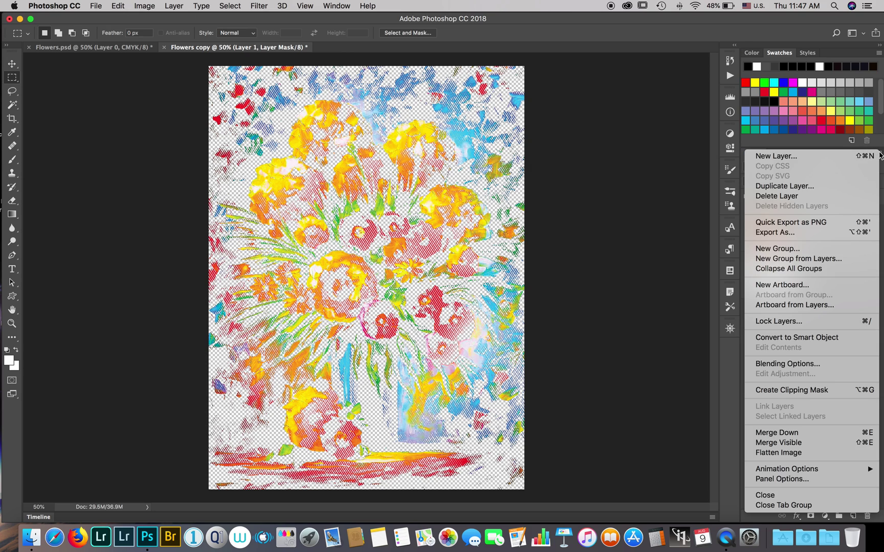
pyautogui.click(778, 433)
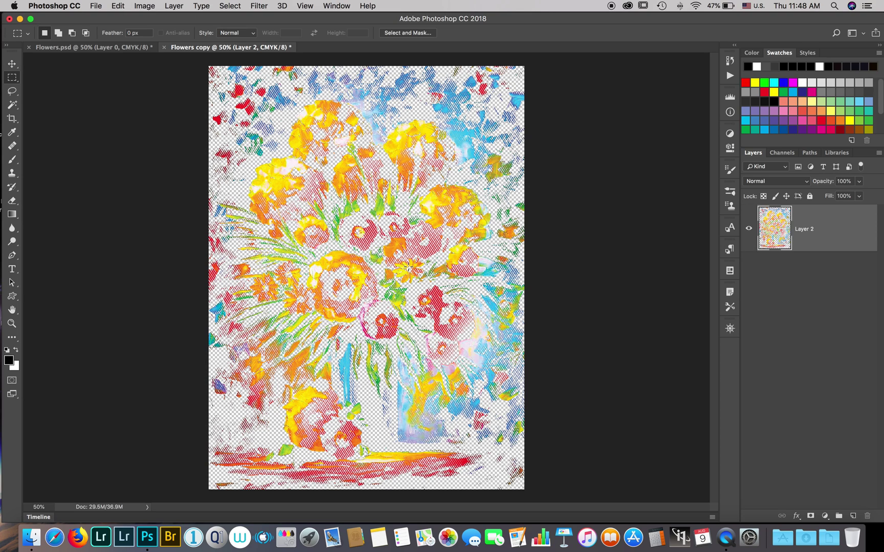
# View only the Black channel and Color Range-select a sampled tone at Fuzziness 22.
pyautogui.click(777, 154)
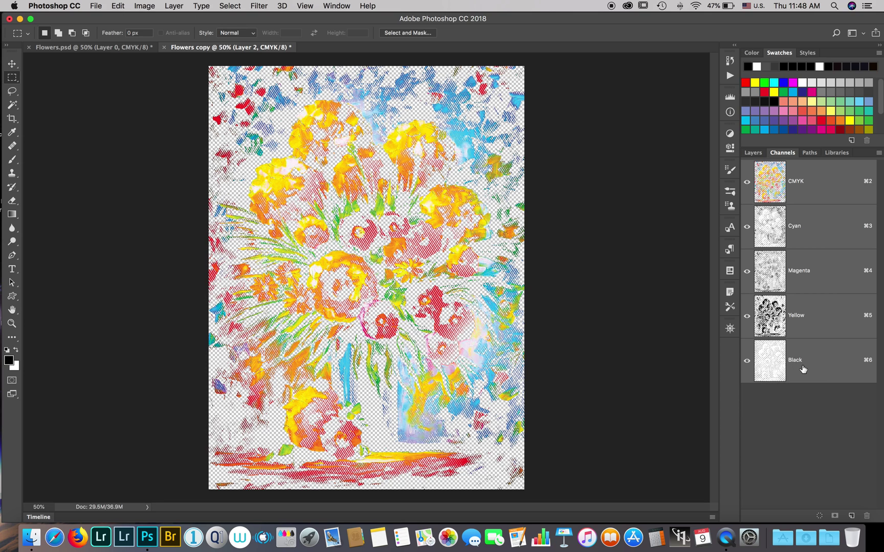
pyautogui.click(803, 370)
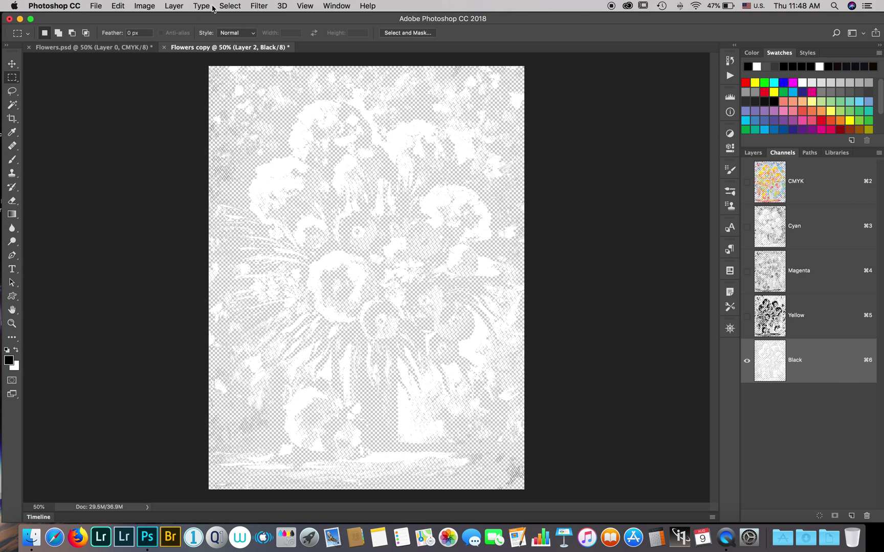
pyautogui.click(242, 7)
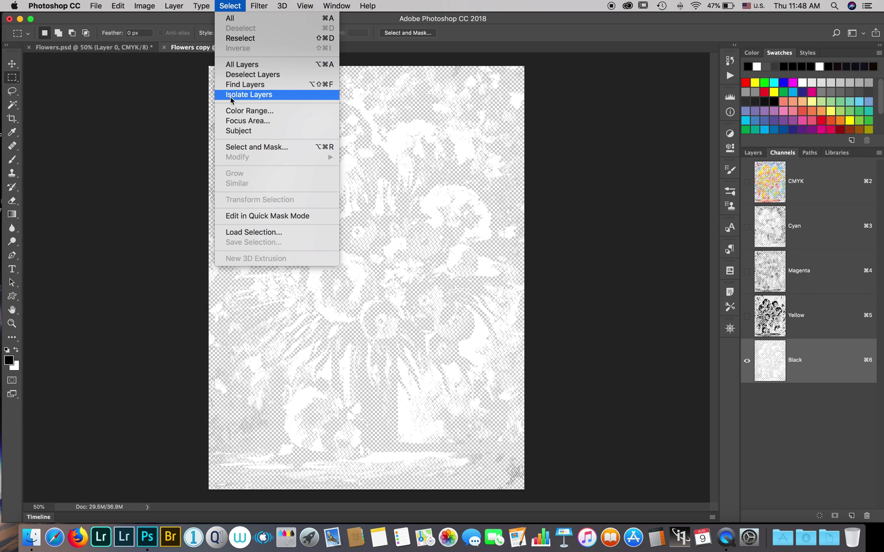
pyautogui.click(237, 112)
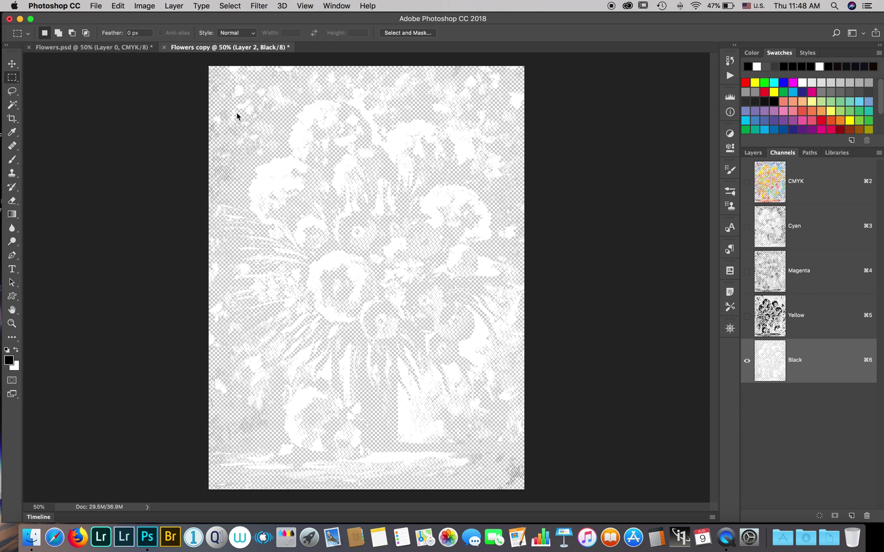
pyautogui.click(329, 264)
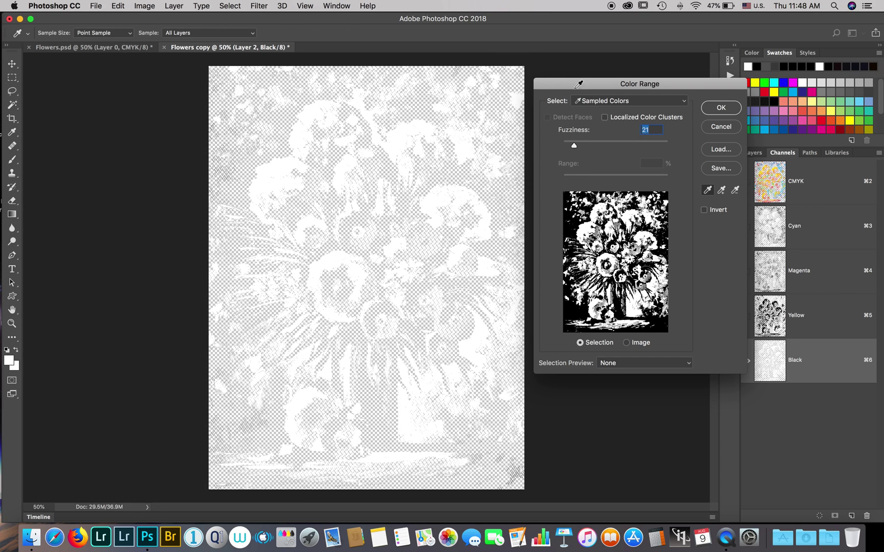
pyautogui.moveTo(573, 147)
pyautogui.mouseDown()
pyautogui.moveTo(619, 147)
pyautogui.moveTo(567, 147)
pyautogui.moveTo(621, 148)
pyautogui.moveTo(574, 155)
pyautogui.mouseUp()
pyautogui.moveTo(573, 153); pyautogui.dragTo(575, 154)
pyautogui.click(720, 107)
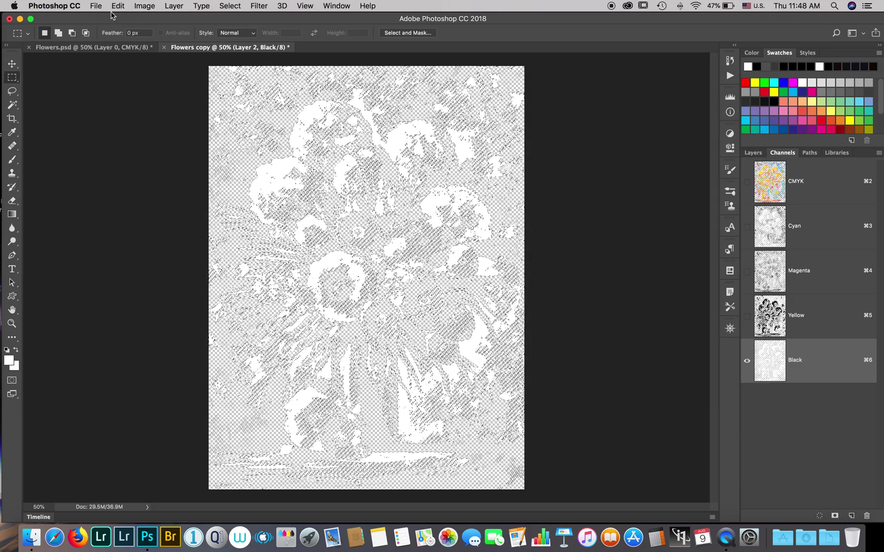
pyautogui.click(143, 6)
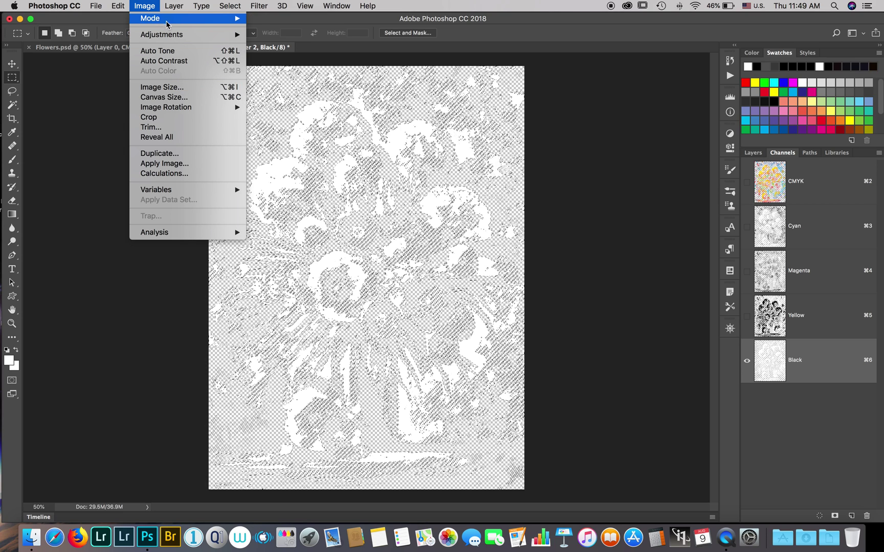
# Contract the current selection by 4 pixels.
pyautogui.moveTo(188, 18)
pyautogui.moveTo(231, 8)
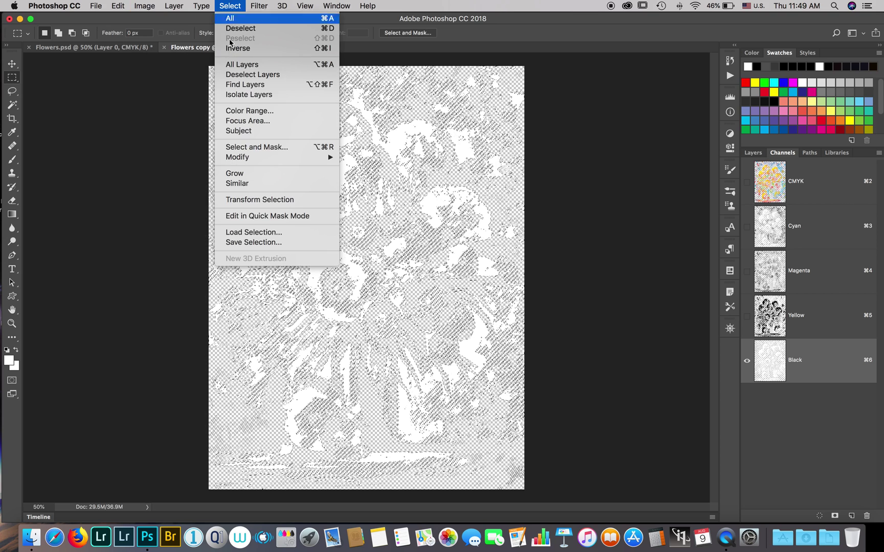
pyautogui.moveTo(238, 158)
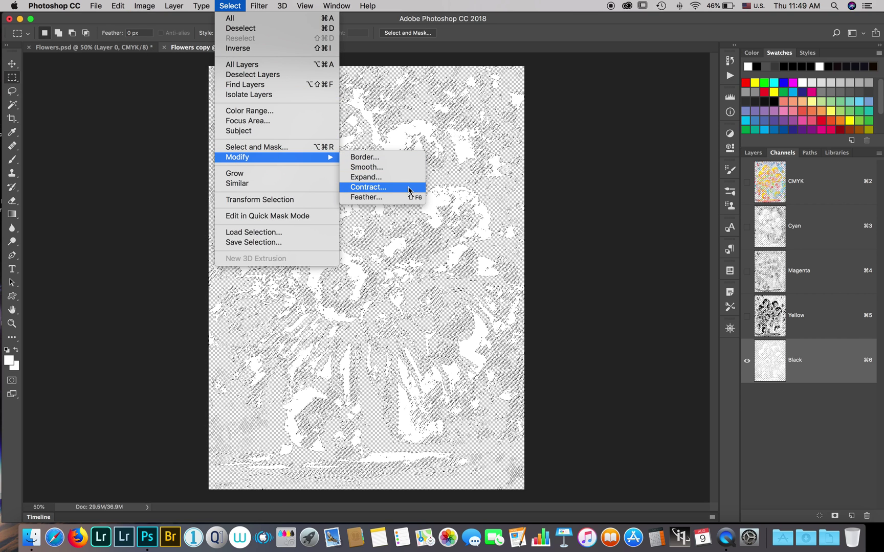
pyautogui.click(377, 189)
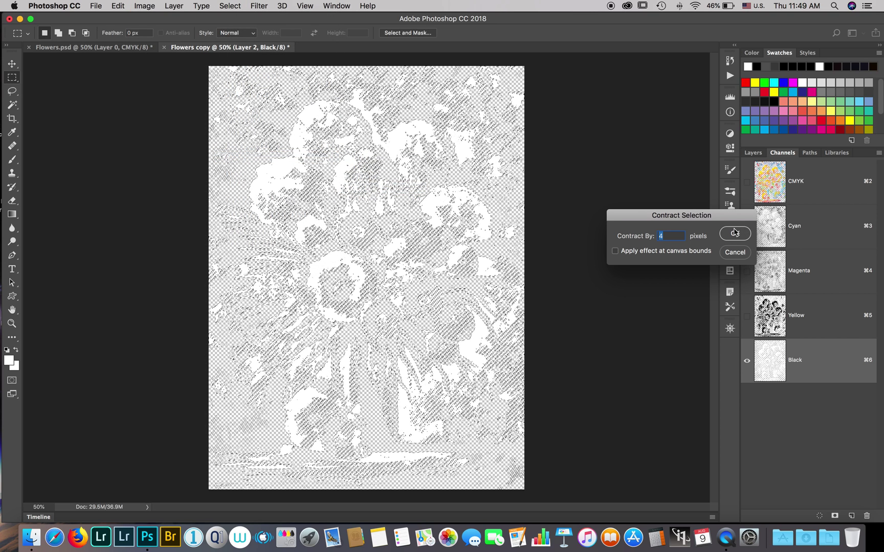
pyautogui.click(730, 234)
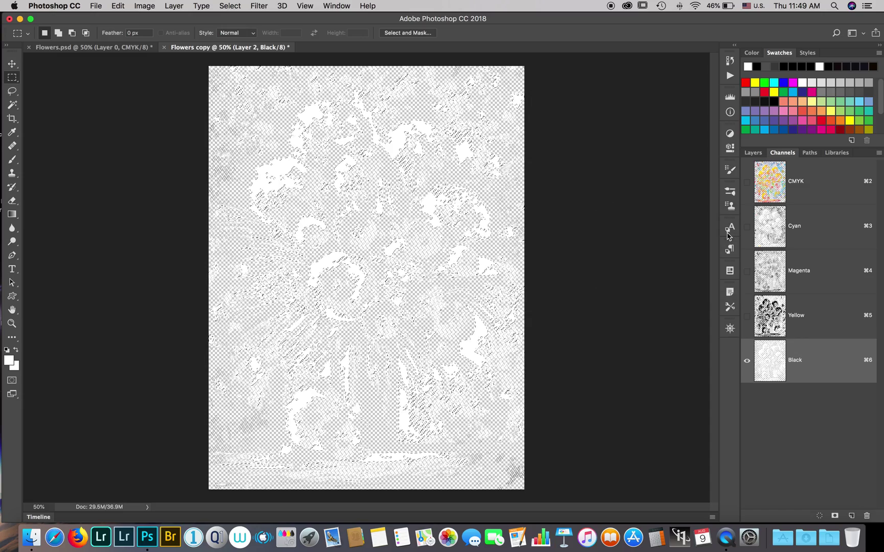
# Fill the contracted selection in the Black channel with black at 100% opacity.
pyautogui.click(118, 6)
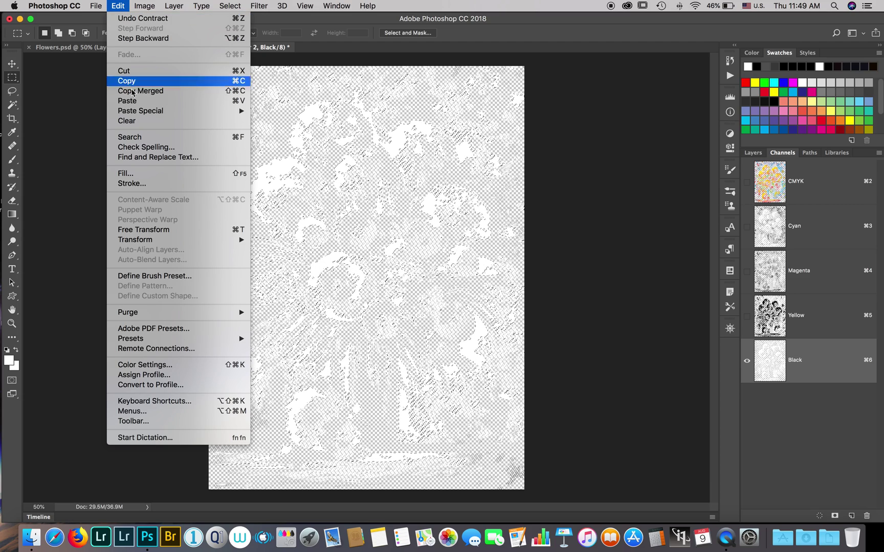
pyautogui.click(138, 176)
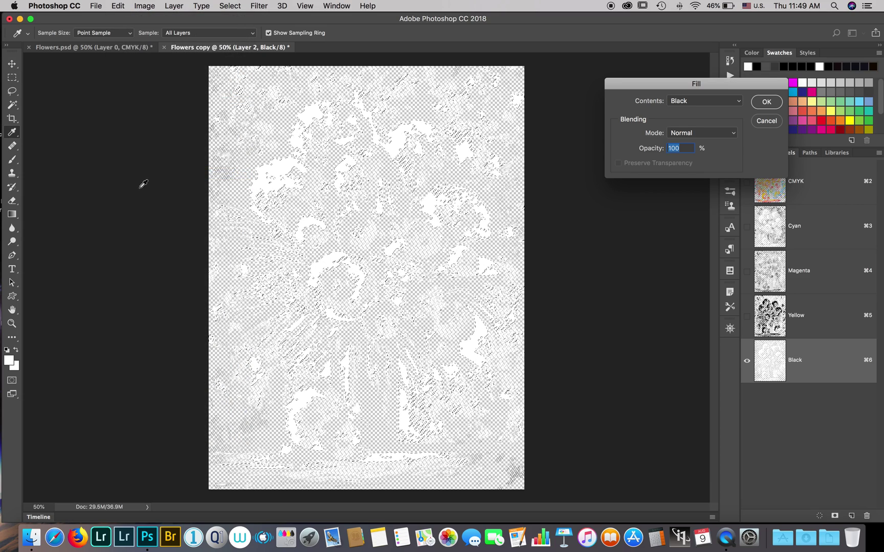
pyautogui.click(766, 102)
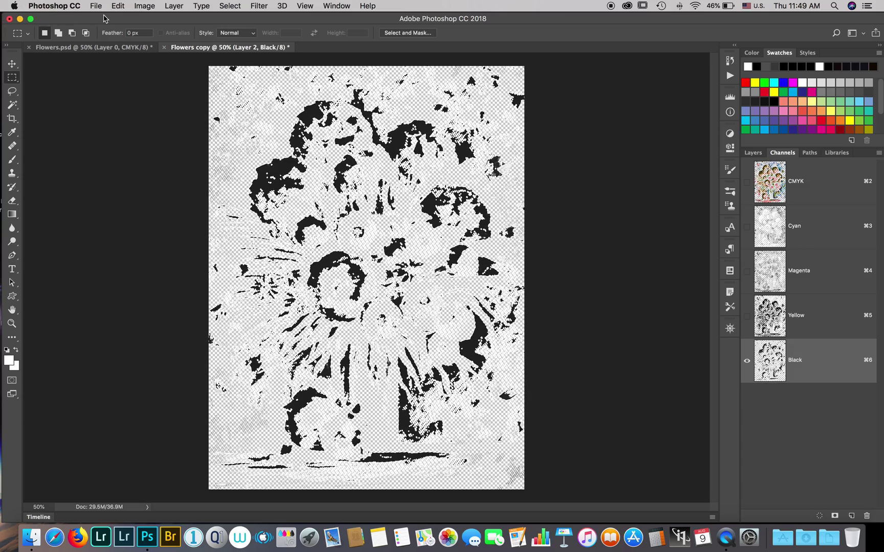
# Select the solid black areas with Color Range at Fuzziness 22 and copy them.
pyautogui.click(145, 7)
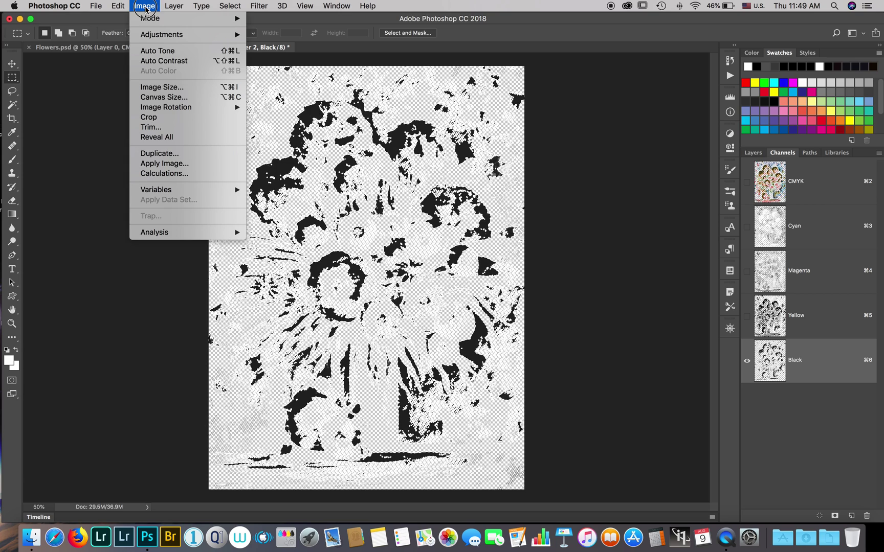
pyautogui.click(145, 7)
pyautogui.click(242, 8)
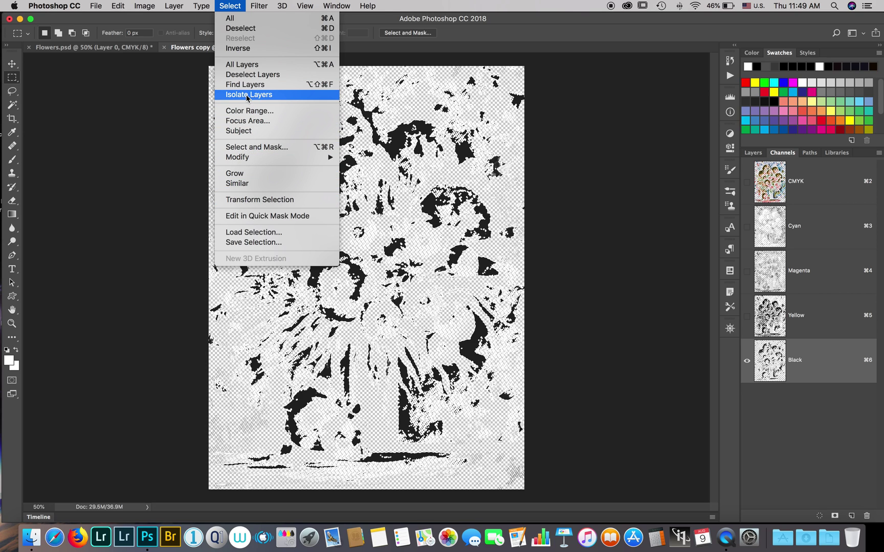
pyautogui.click(250, 112)
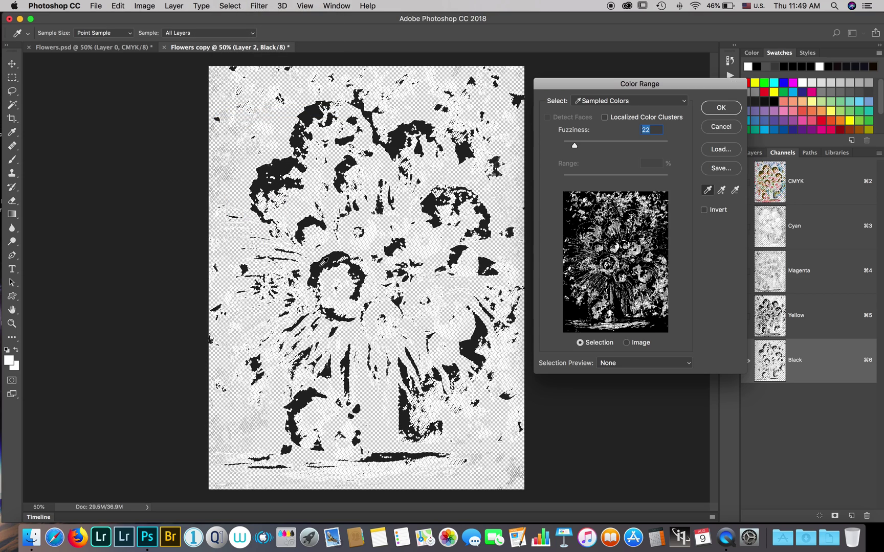
pyautogui.click(462, 146)
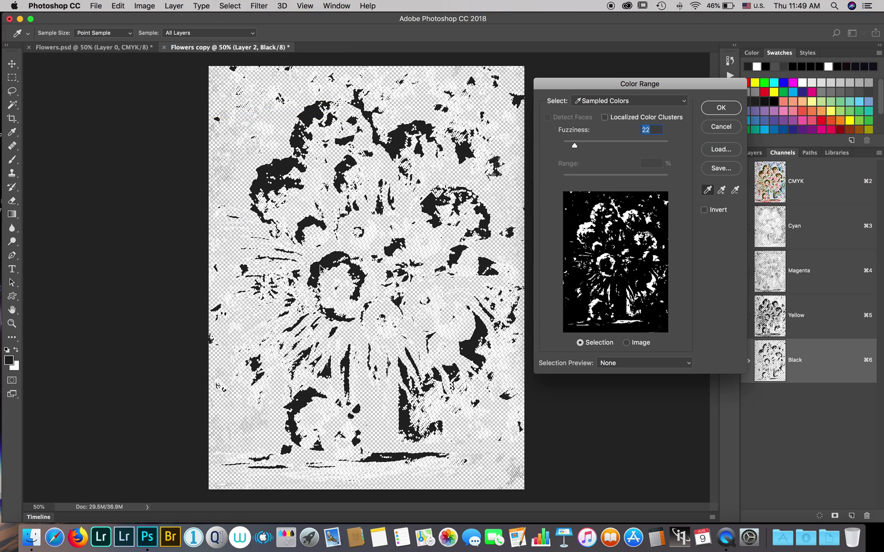
pyautogui.click(721, 108)
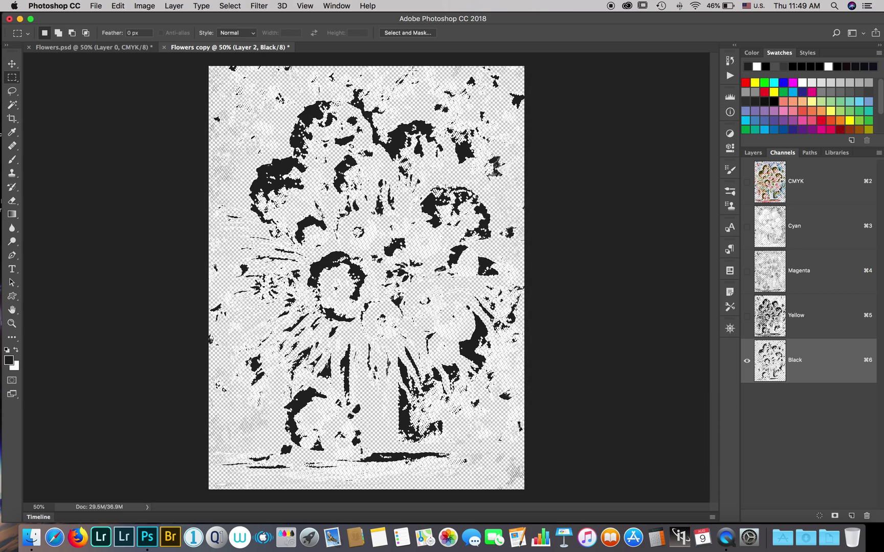
pyautogui.click(119, 6)
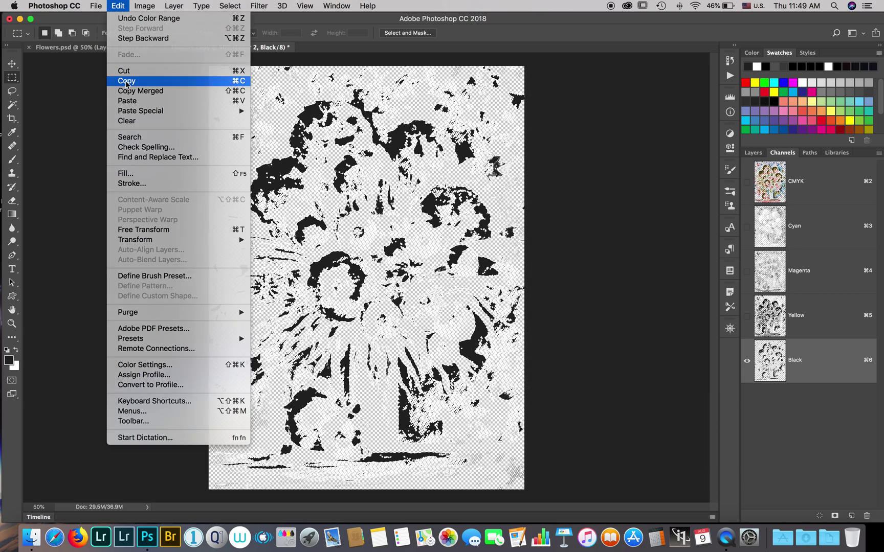
pyautogui.click(127, 82)
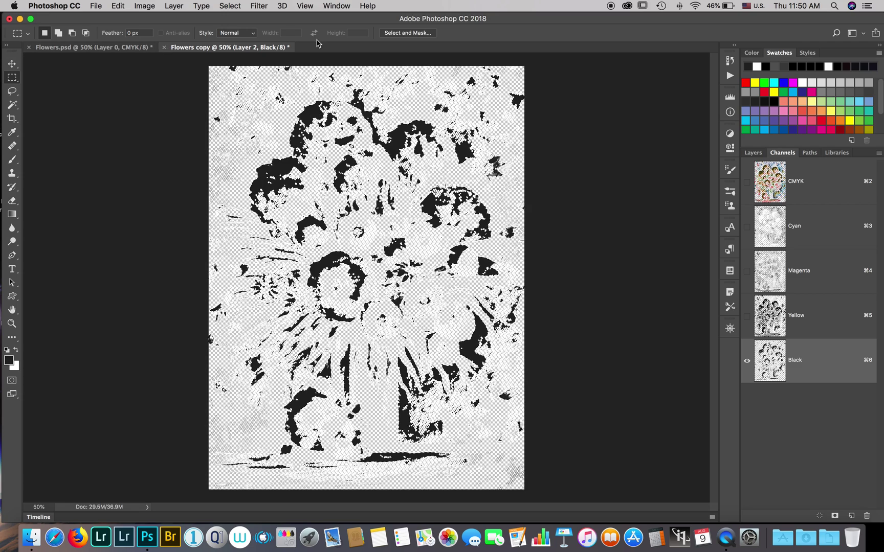
# Create a new document using the Clipboard preset.
pyautogui.click(96, 5)
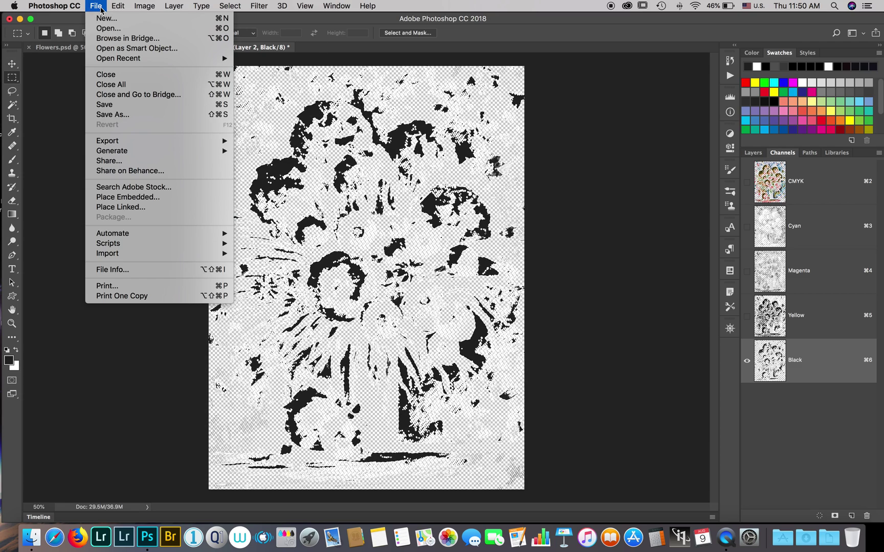
pyautogui.click(106, 20)
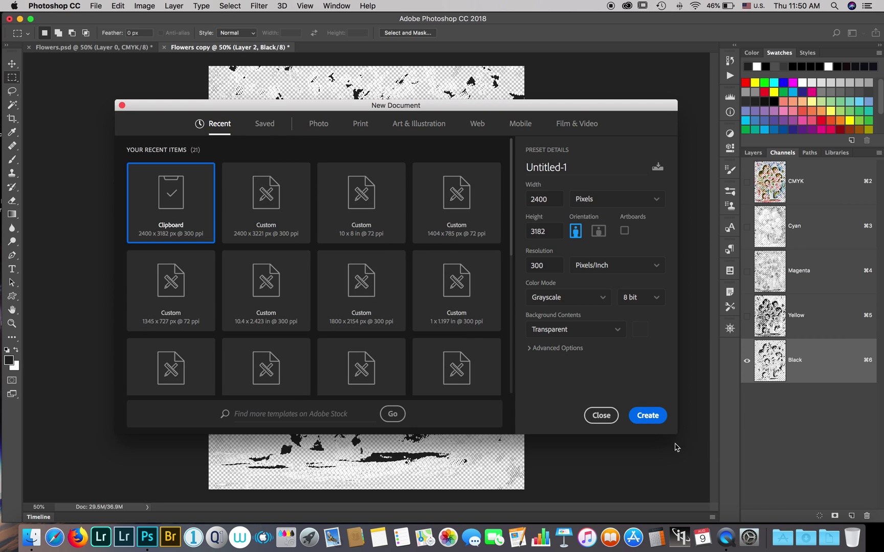
pyautogui.click(646, 417)
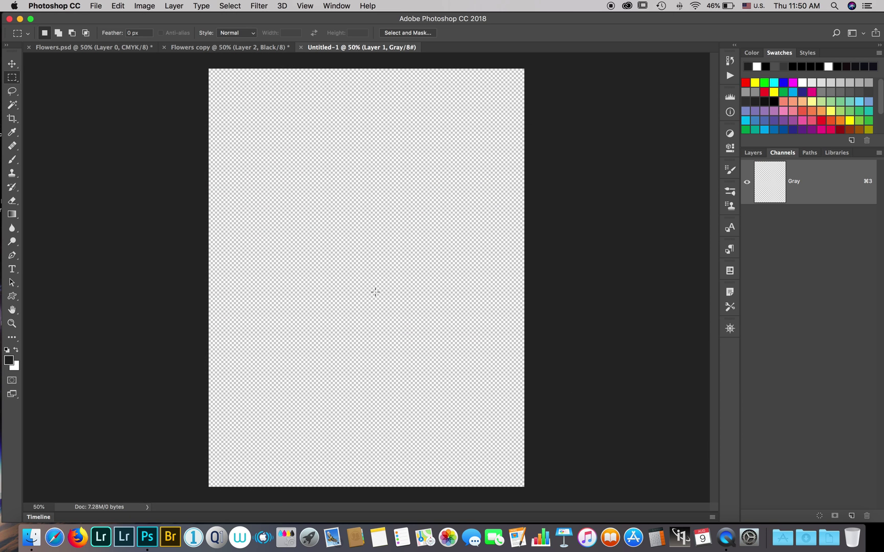
# Paste the black-and-white underbase into the new document, then return to Flowers copy.
pyautogui.click(119, 6)
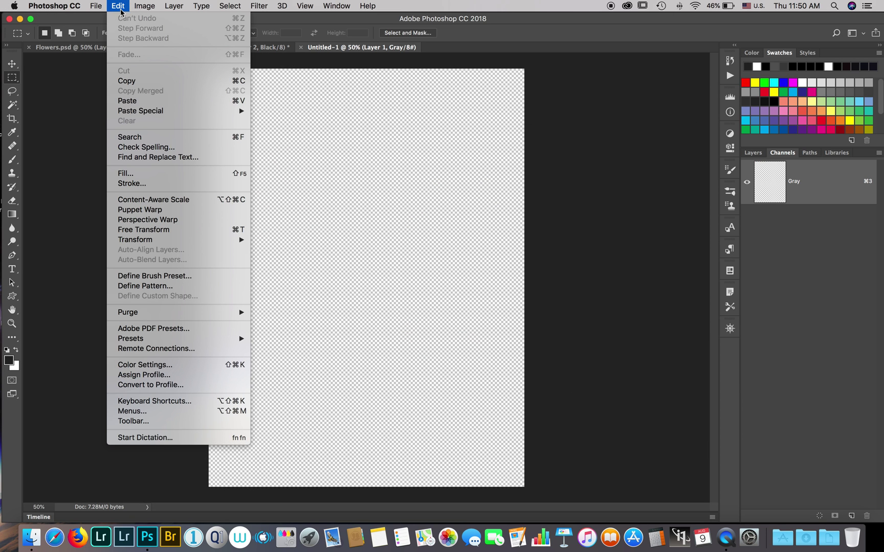
pyautogui.click(128, 101)
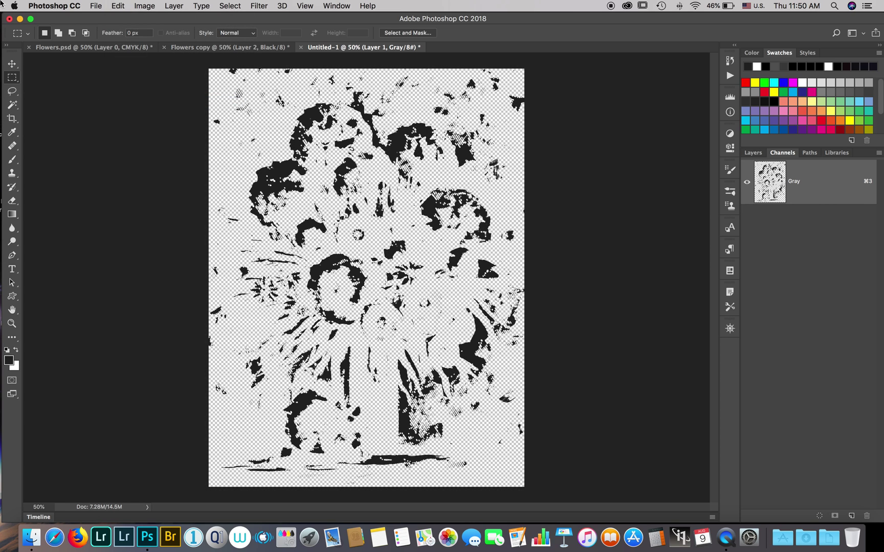
pyautogui.click(225, 47)
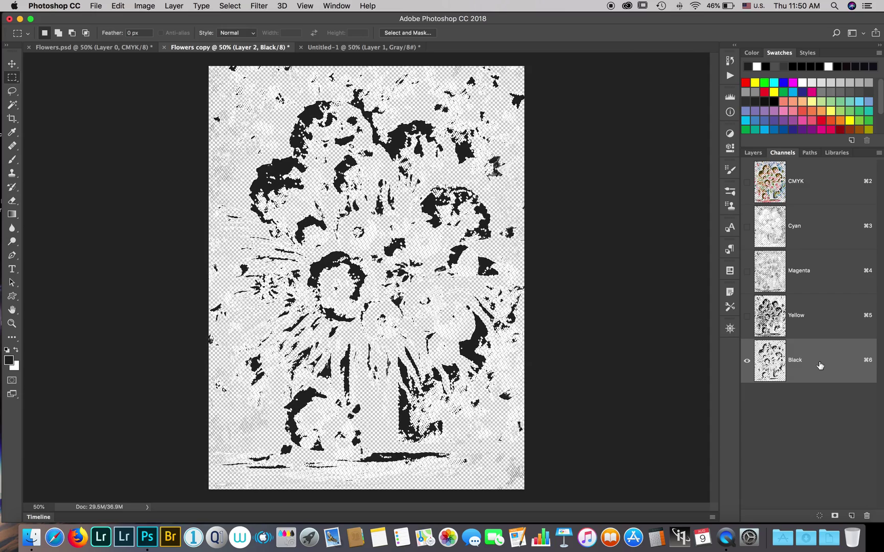
pyautogui.click(121, 6)
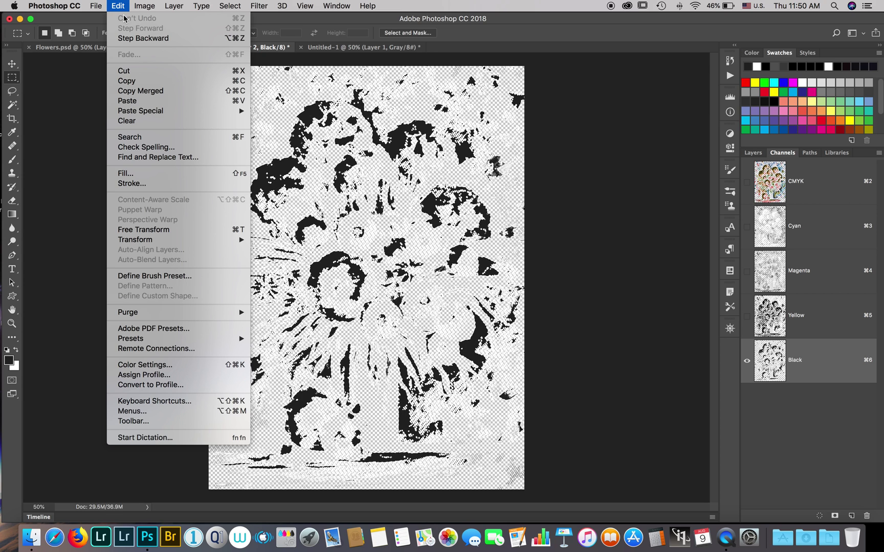
# Step backward repeatedly to undo the black fill, then display the full CMYK composite.
pyautogui.click(147, 39)
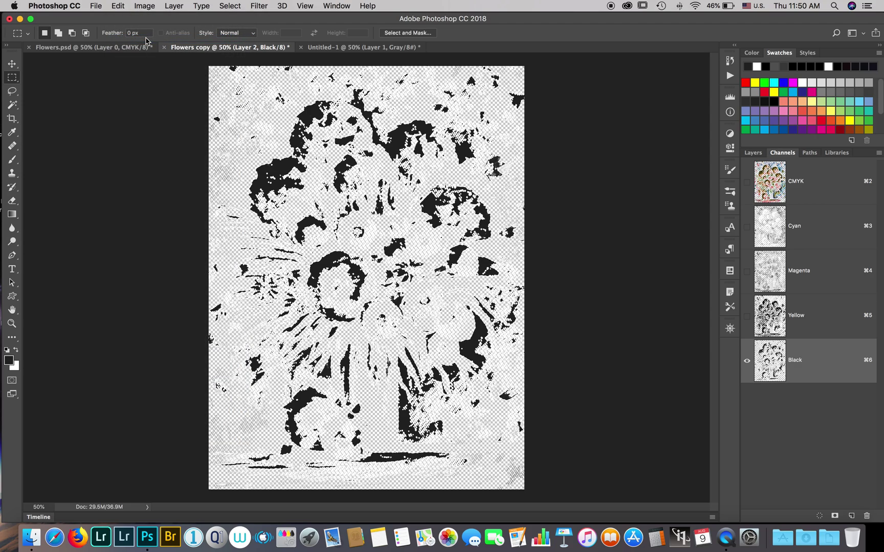
pyautogui.click(119, 7)
pyautogui.click(126, 39)
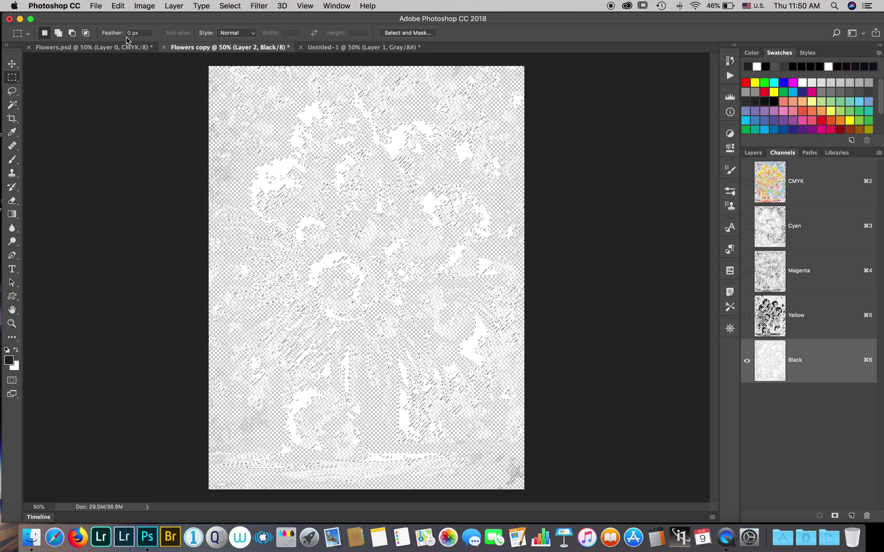
pyautogui.click(120, 6)
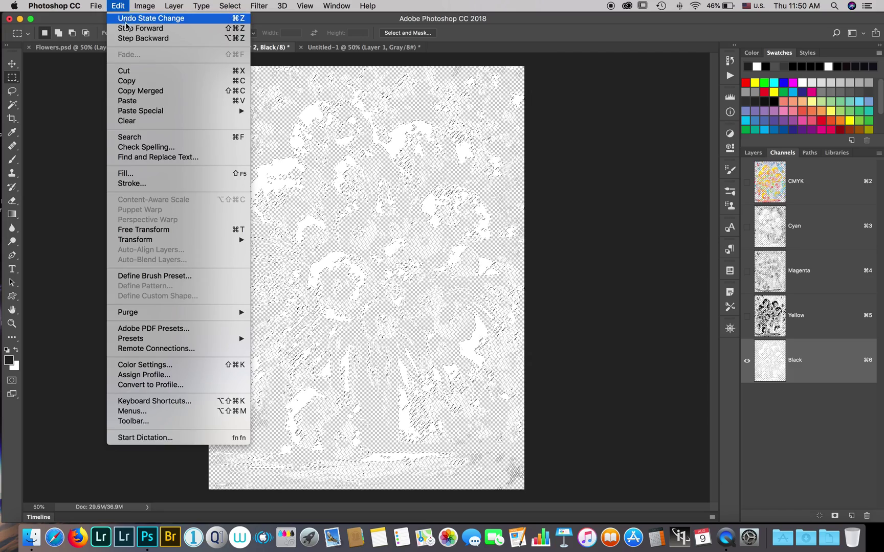
pyautogui.click(130, 39)
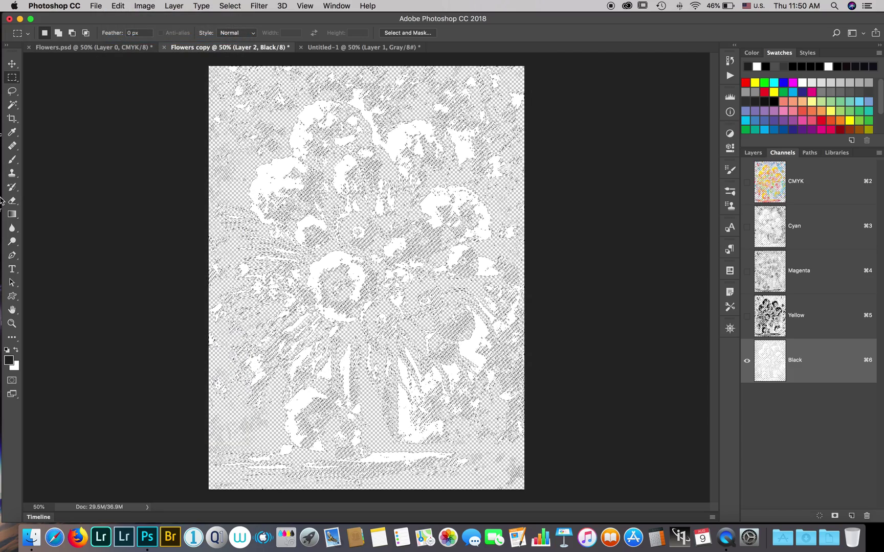
pyautogui.click(118, 6)
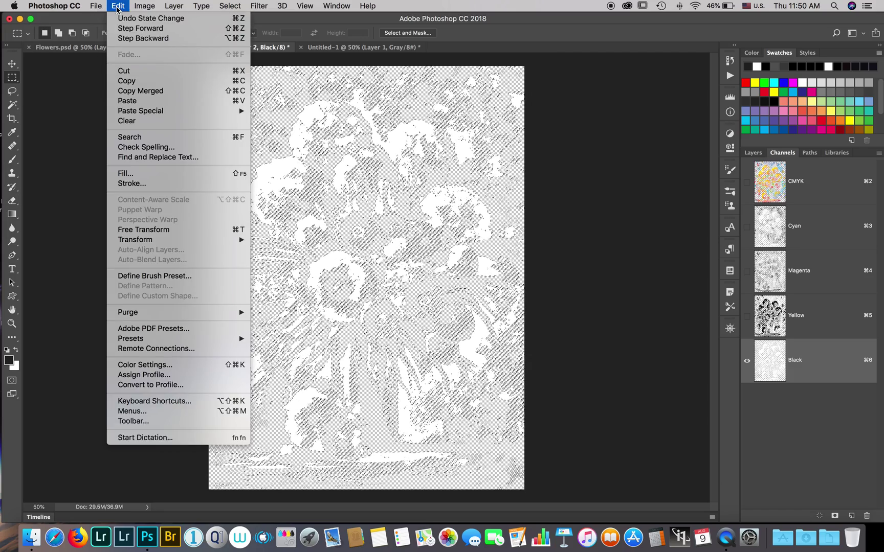
pyautogui.click(122, 38)
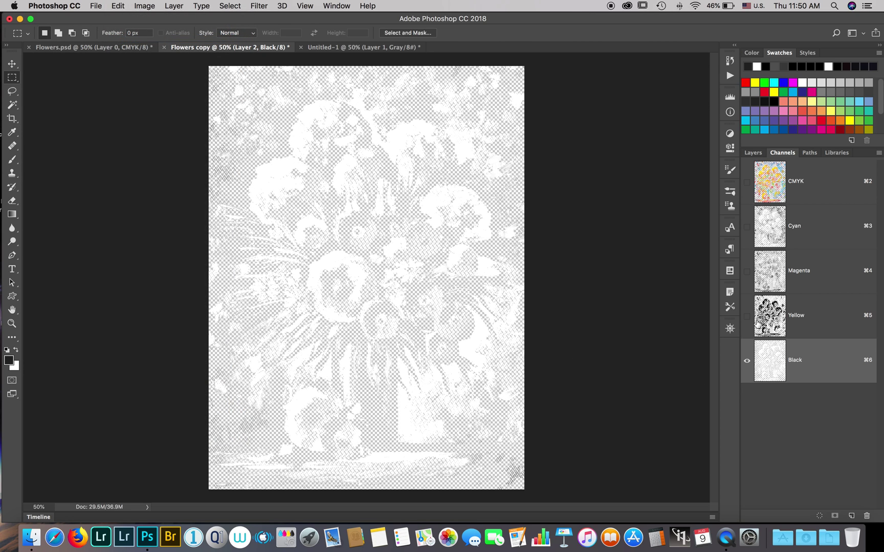
pyautogui.click(746, 184)
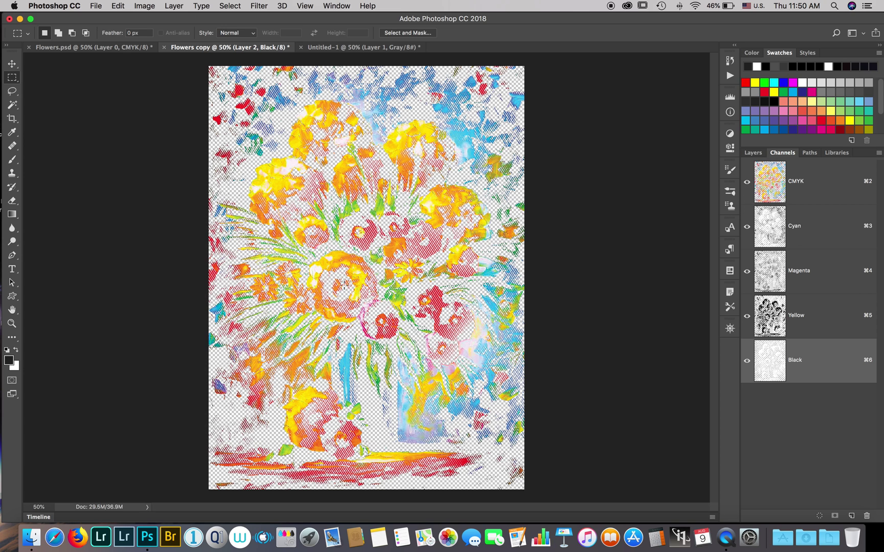
pyautogui.click(343, 46)
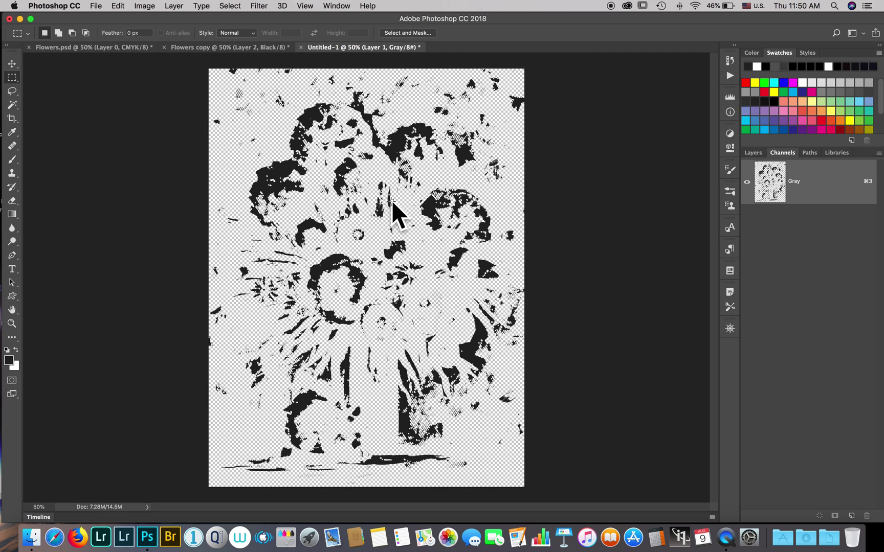
pyautogui.click(207, 48)
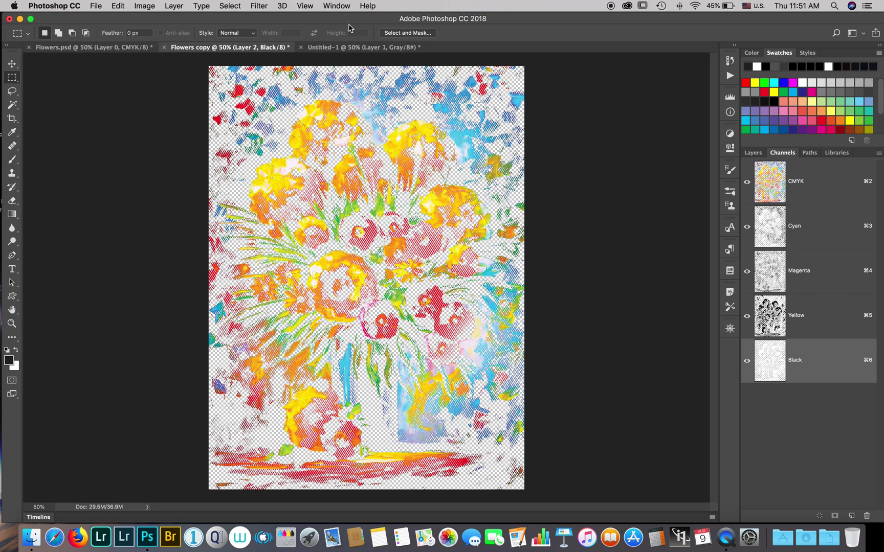
pyautogui.click(340, 47)
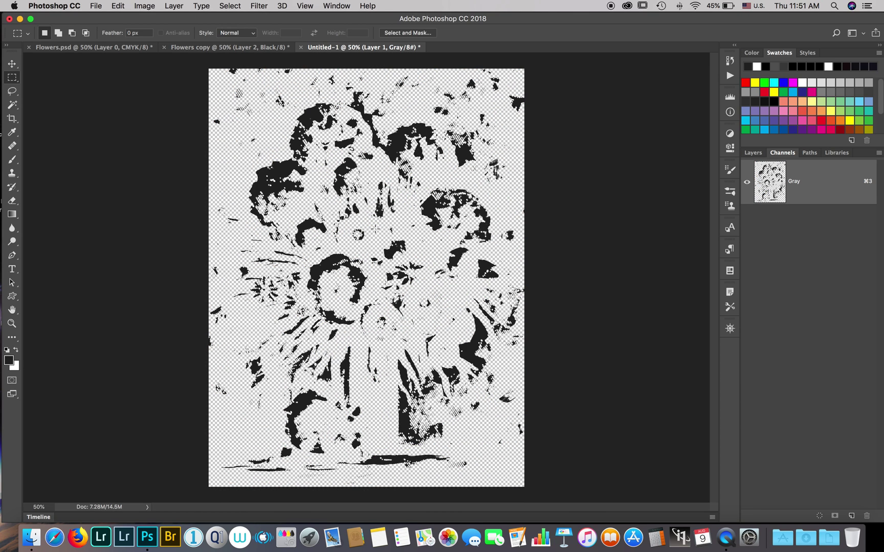
pyautogui.click(223, 47)
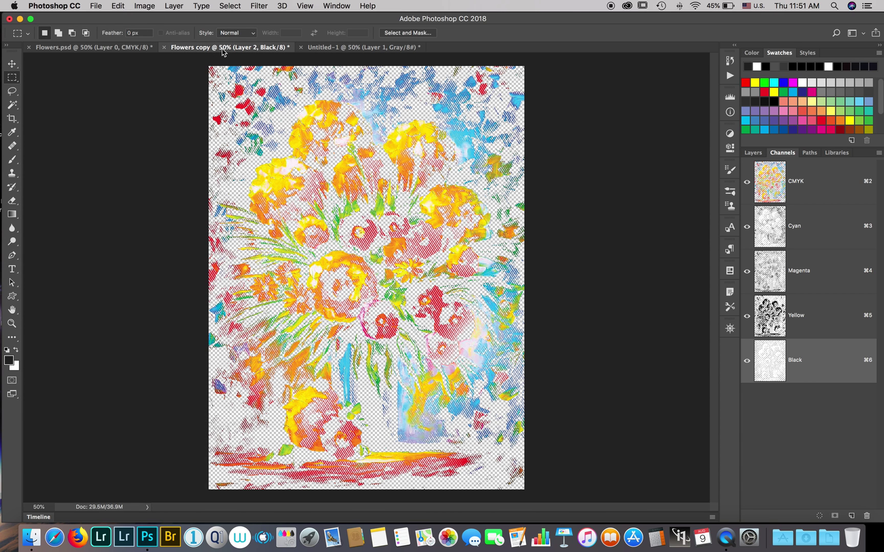
pyautogui.click(821, 322)
pyautogui.click(810, 196)
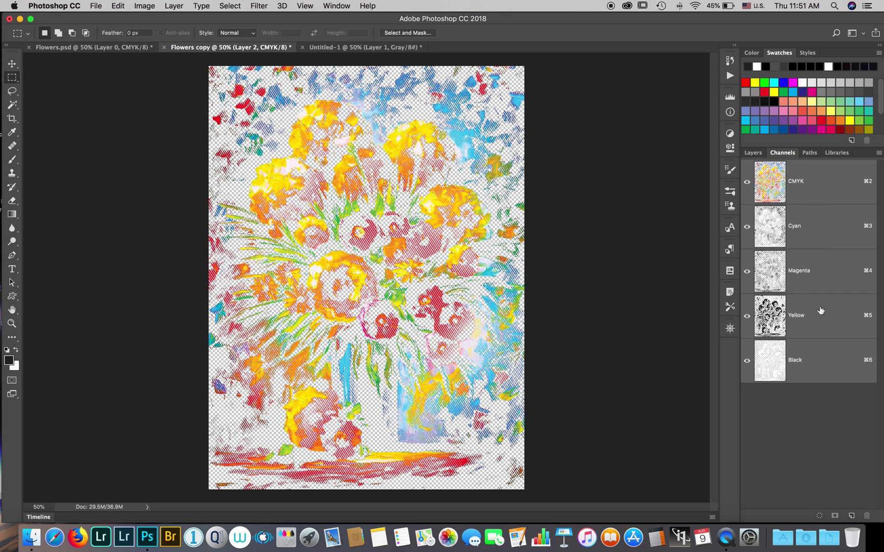
# Set a Custom CMYK working space in Color Settings with Black Ink Limit 0%.
pyautogui.click(117, 6)
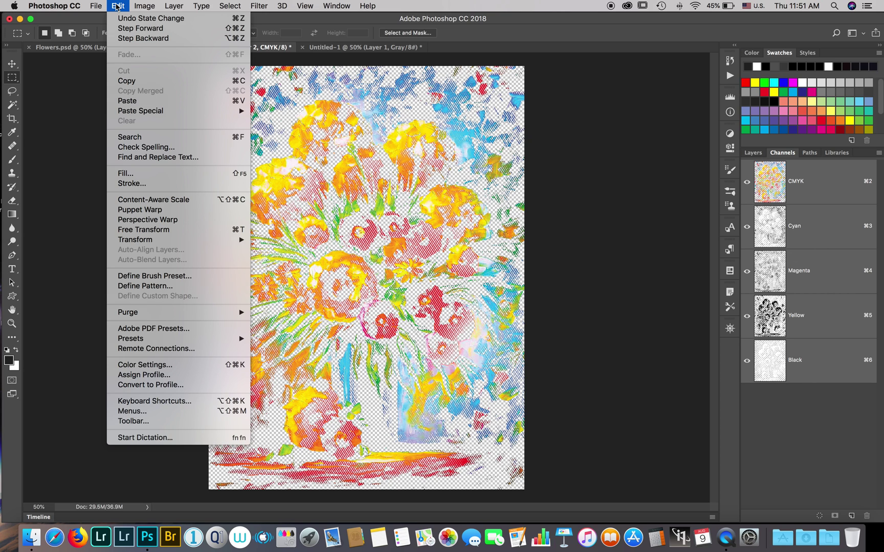
pyautogui.click(135, 364)
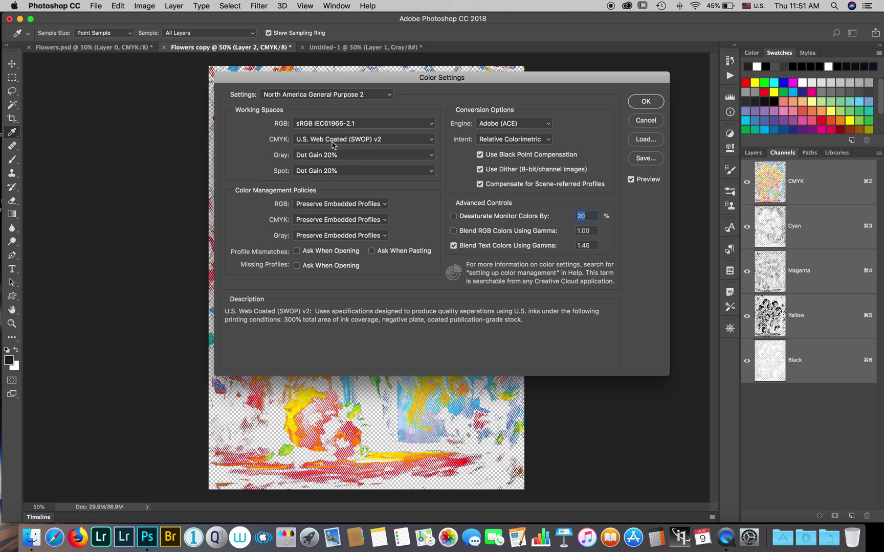
pyautogui.click(389, 140)
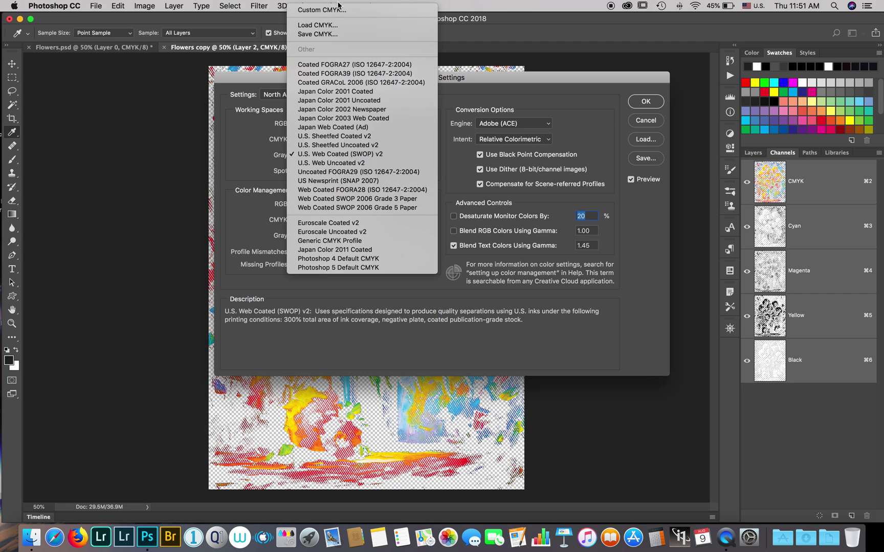
pyautogui.click(324, 10)
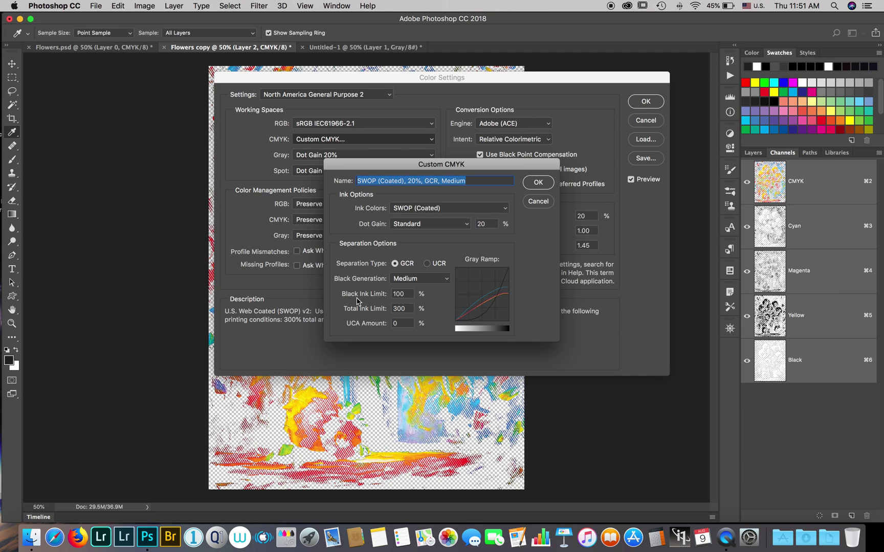
pyautogui.doubleClick(405, 296)
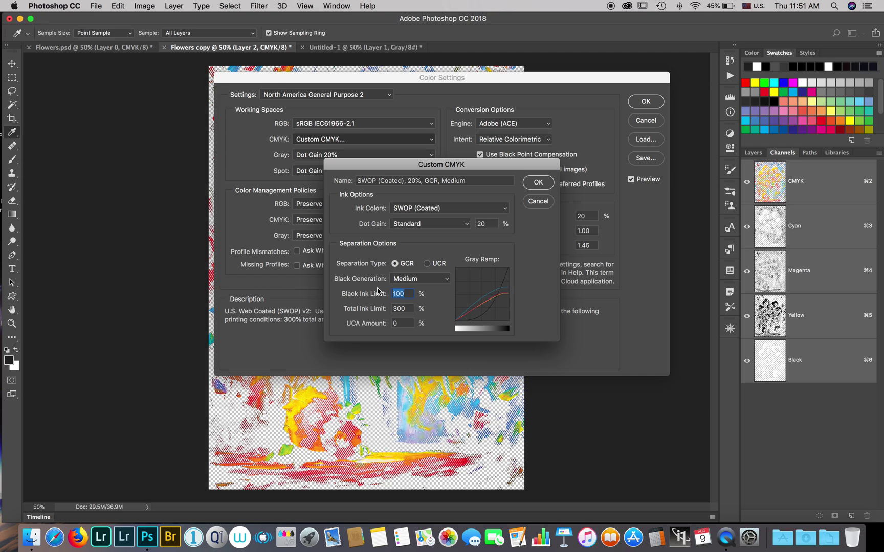
pyautogui.write('0')
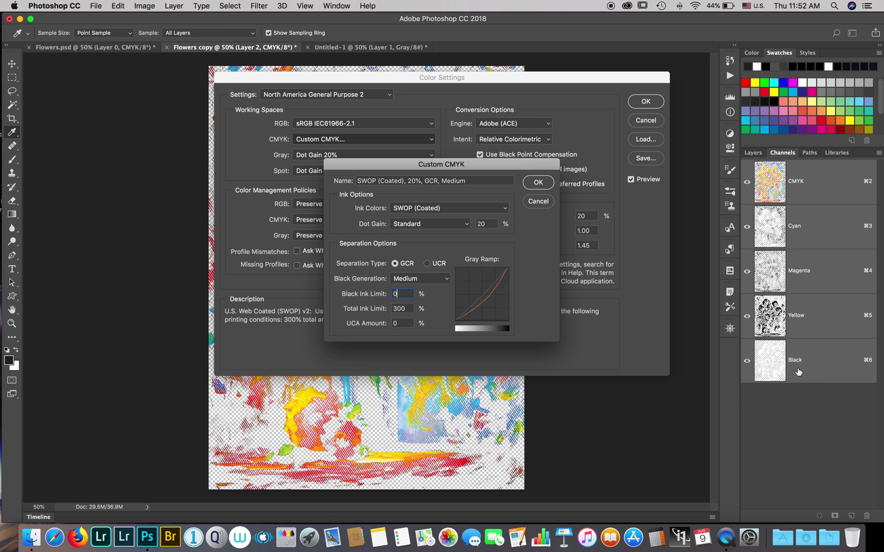
pyautogui.click(544, 185)
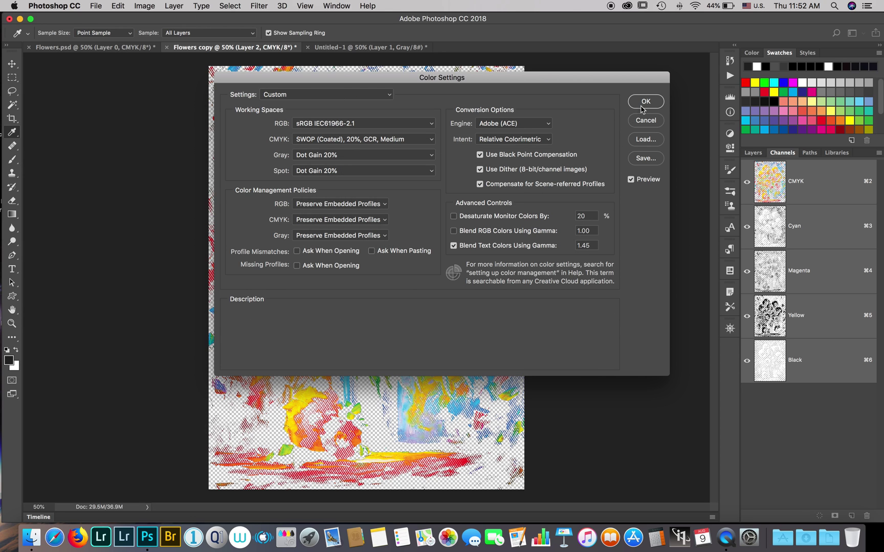
pyautogui.click(634, 120)
pyautogui.press('m')
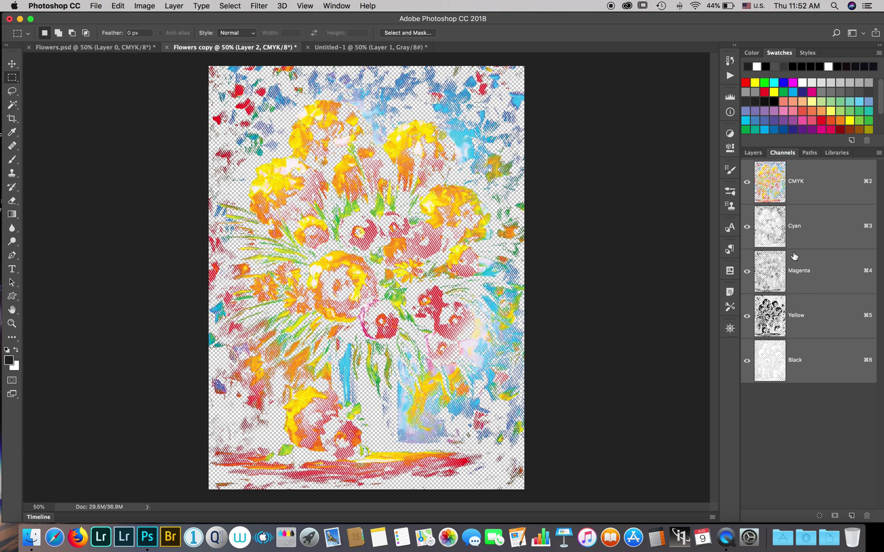
# Convert the image to RGB Color, then back to CMYK Color with the zero-black profile.
pyautogui.click(145, 6)
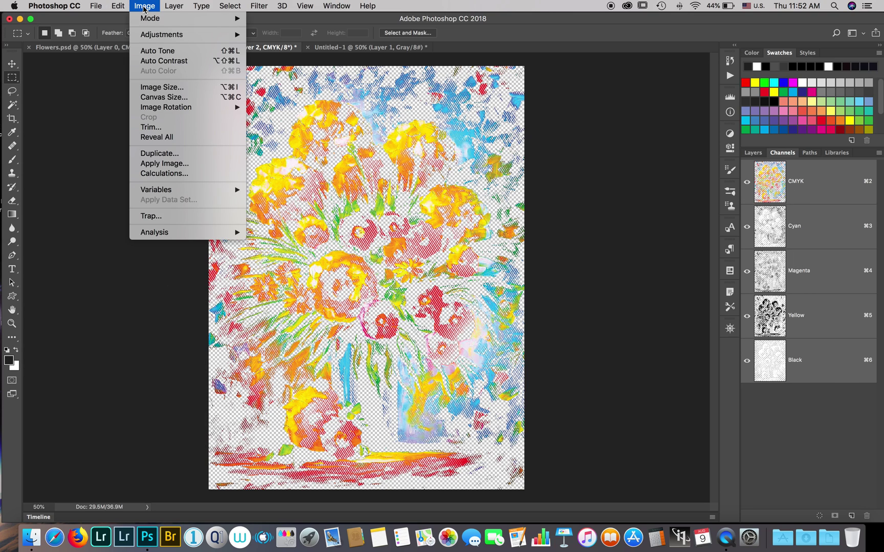
pyautogui.moveTo(149, 18)
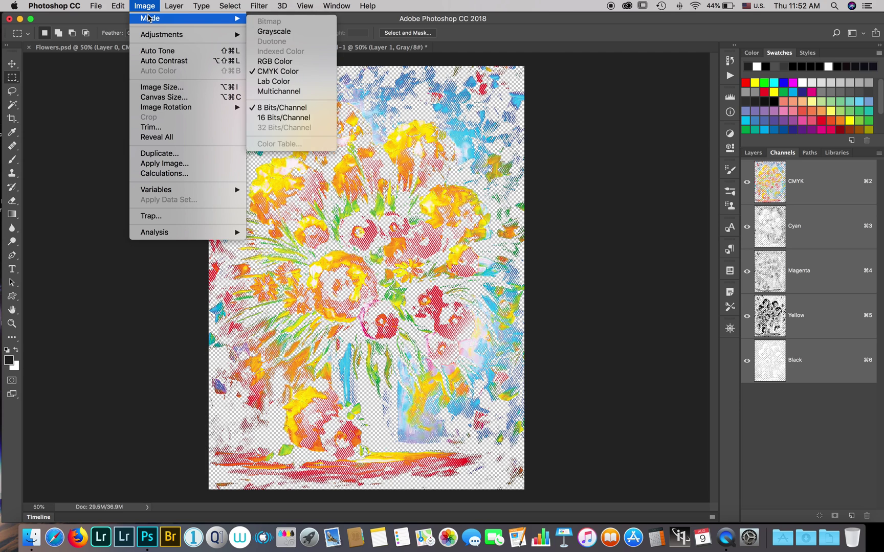
pyautogui.click(283, 62)
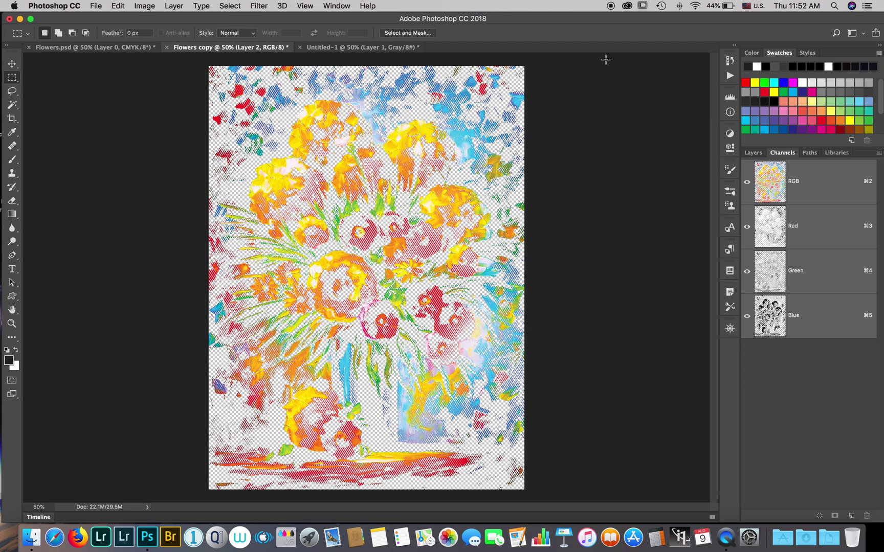
pyautogui.click(144, 6)
pyautogui.moveTo(164, 20)
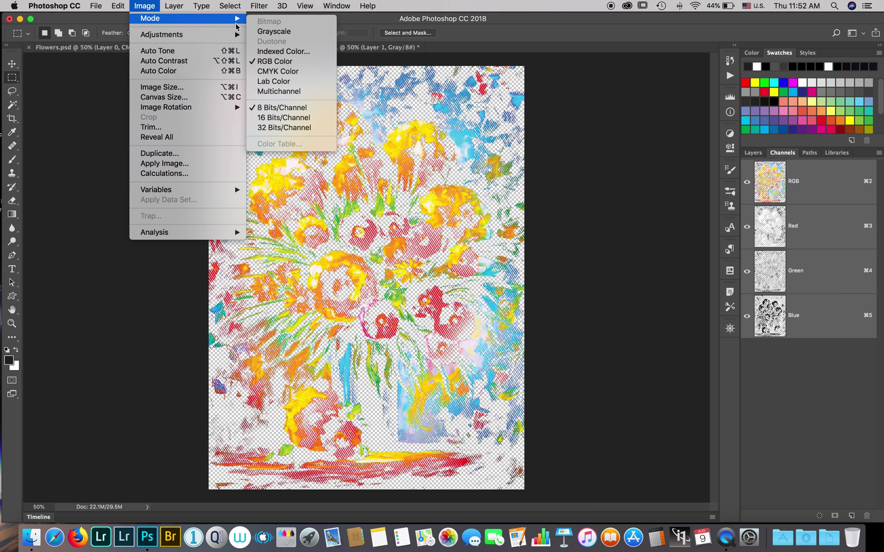
pyautogui.click(269, 72)
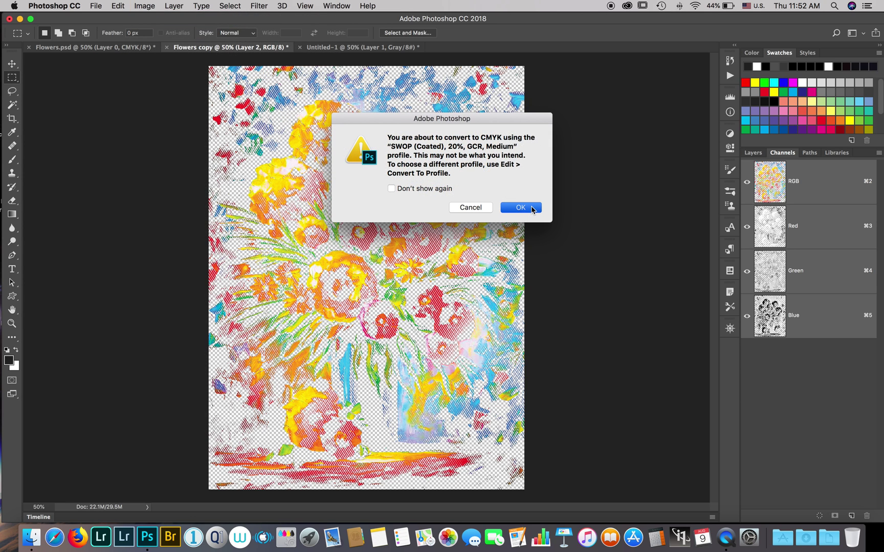
pyautogui.click(533, 208)
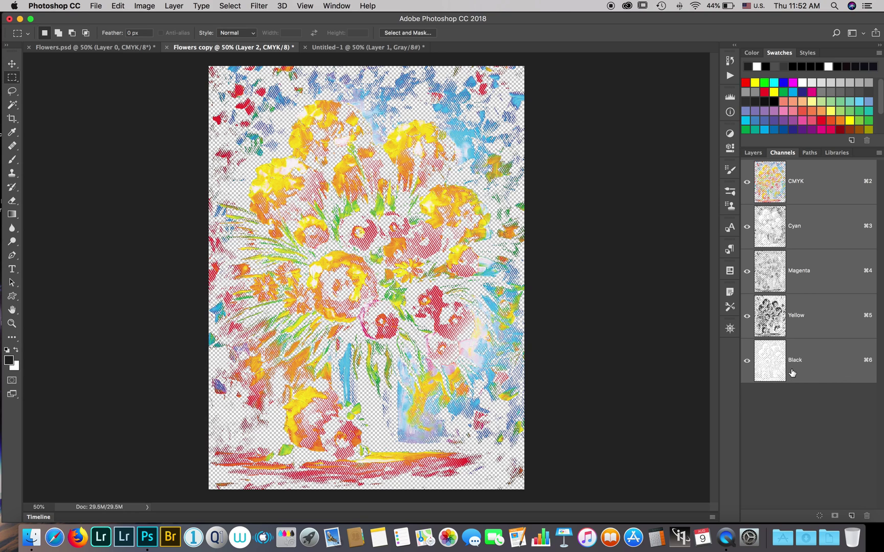
# Toggle the Black channel's visibility to compare, then view the Black channel alone.
pyautogui.click(746, 362)
pyautogui.click(747, 362)
pyautogui.click(747, 362)
pyautogui.click(746, 363)
pyautogui.click(747, 363)
pyautogui.click(746, 364)
pyautogui.click(746, 364)
pyautogui.click(747, 365)
pyautogui.click(799, 361)
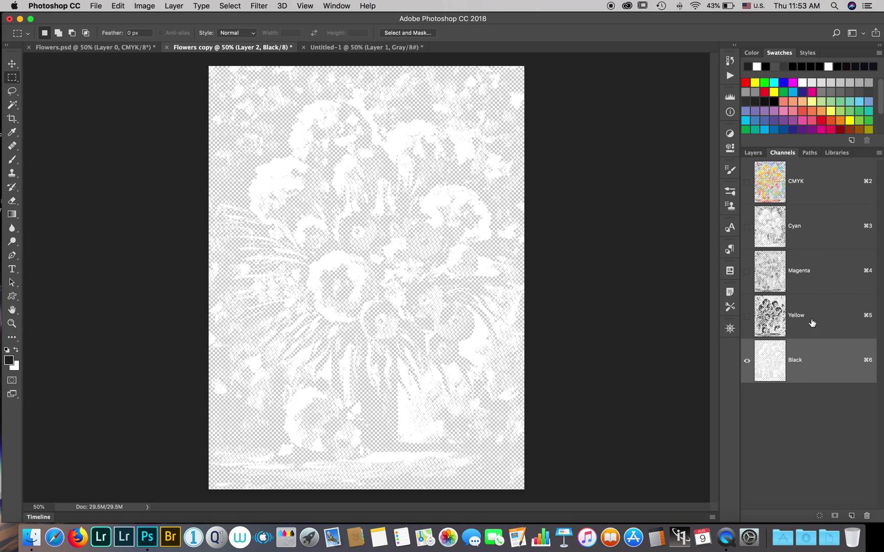
# Select all of the Untitled-1 grayscale underbase and copy it.
pyautogui.click(331, 48)
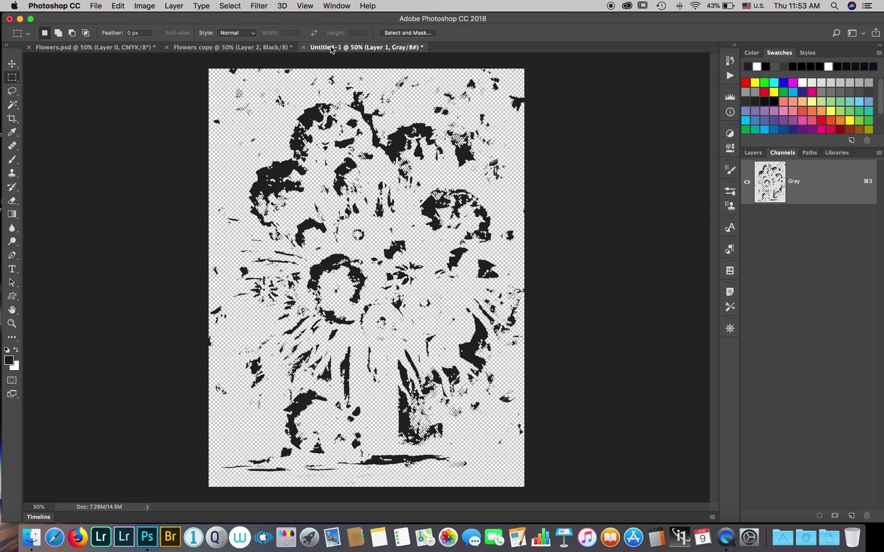
pyautogui.click(117, 7)
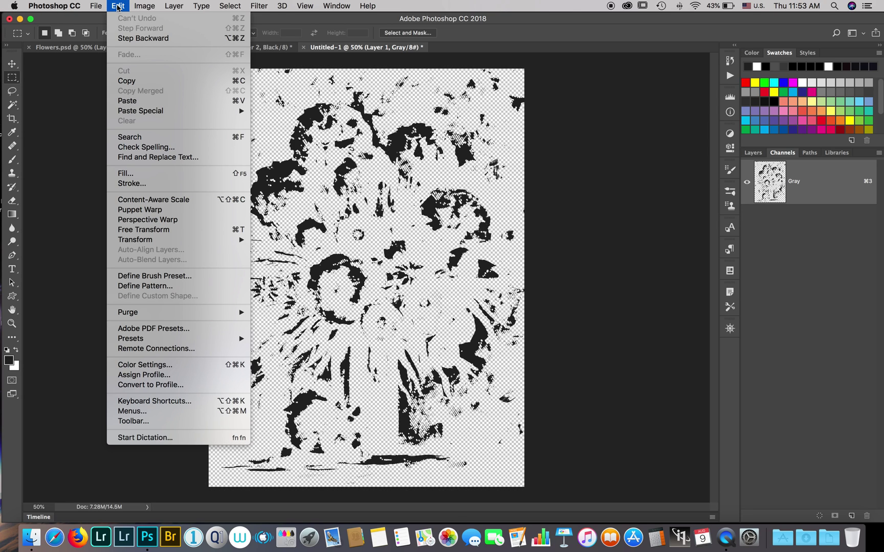
pyautogui.moveTo(241, 5)
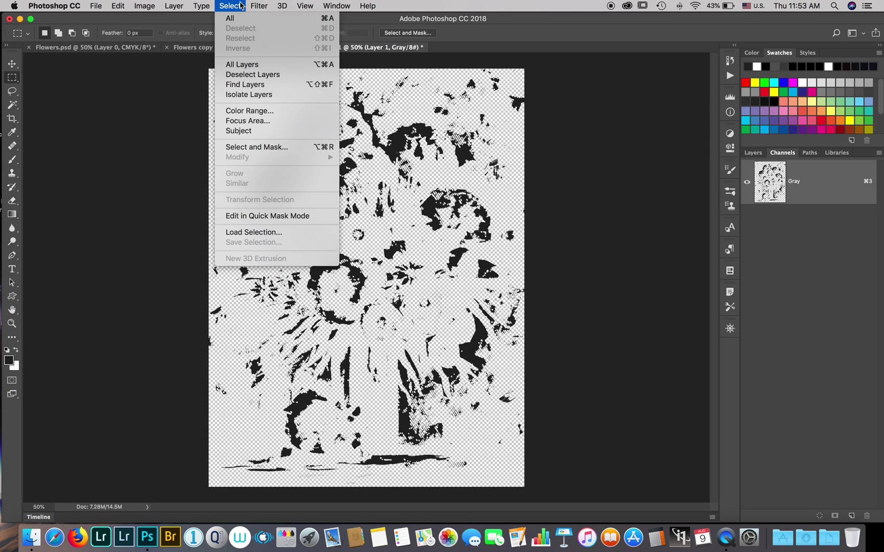
pyautogui.click(228, 18)
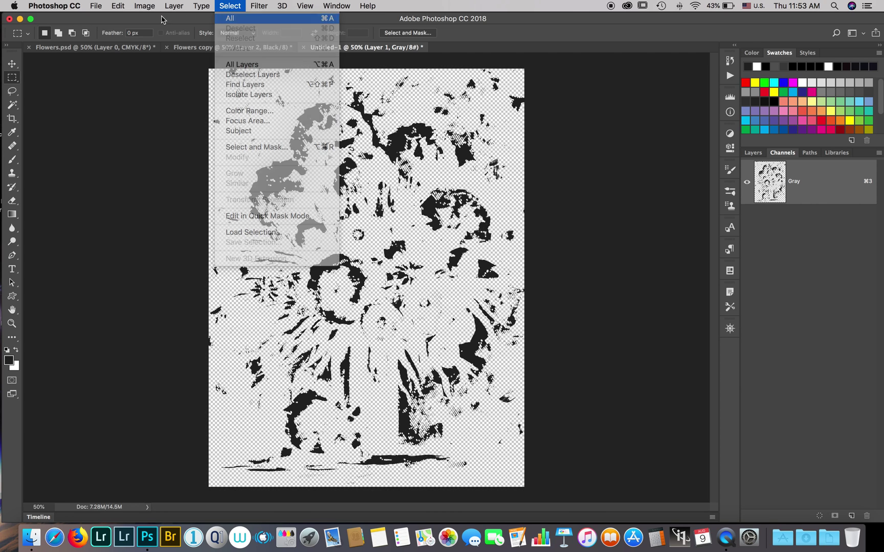
pyautogui.click(117, 6)
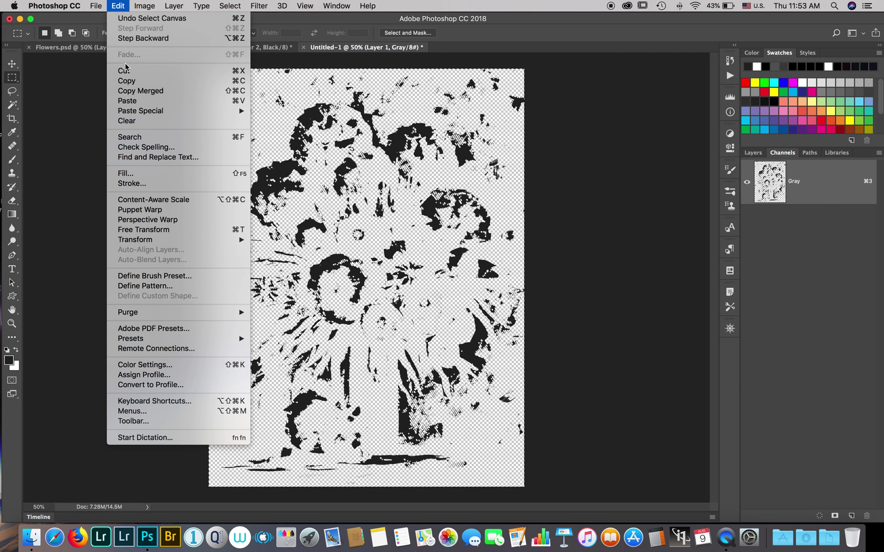
pyautogui.click(124, 80)
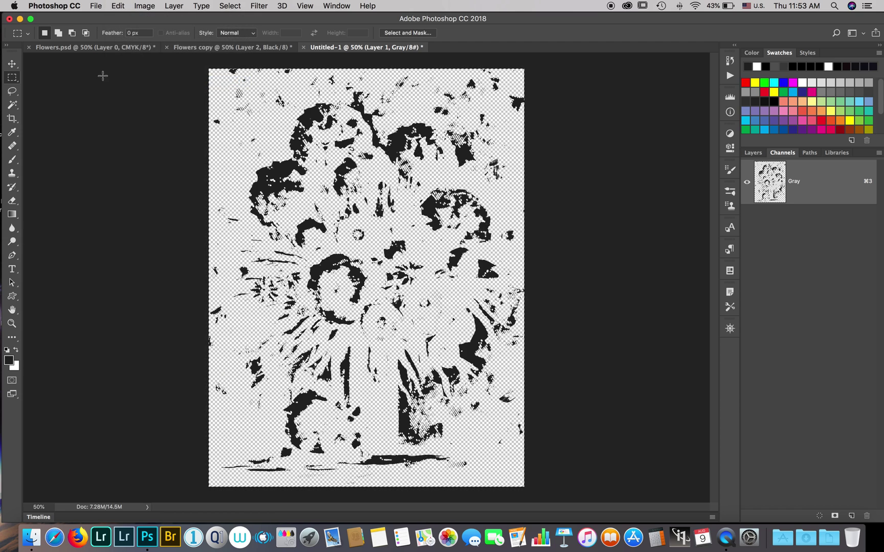
# Paste the copied underbase into the Black channel of Flowers copy.
pyautogui.click(246, 49)
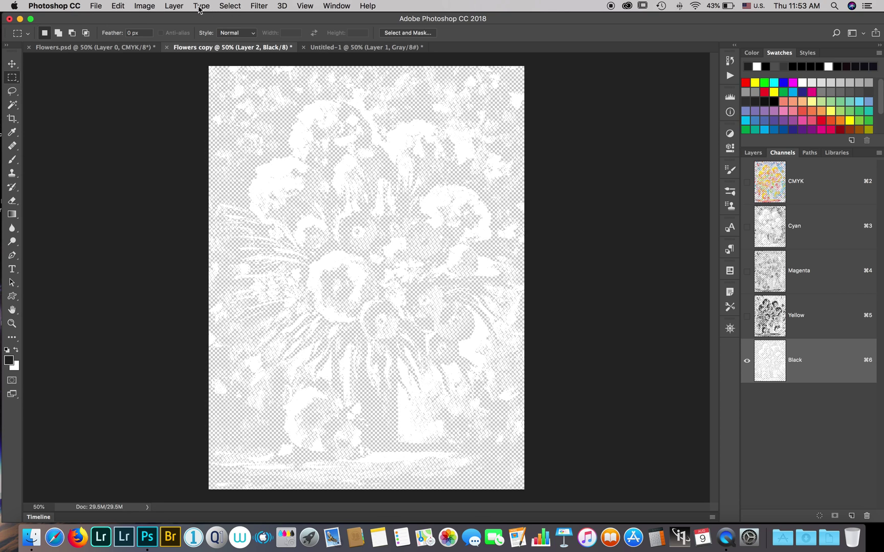
pyautogui.click(118, 6)
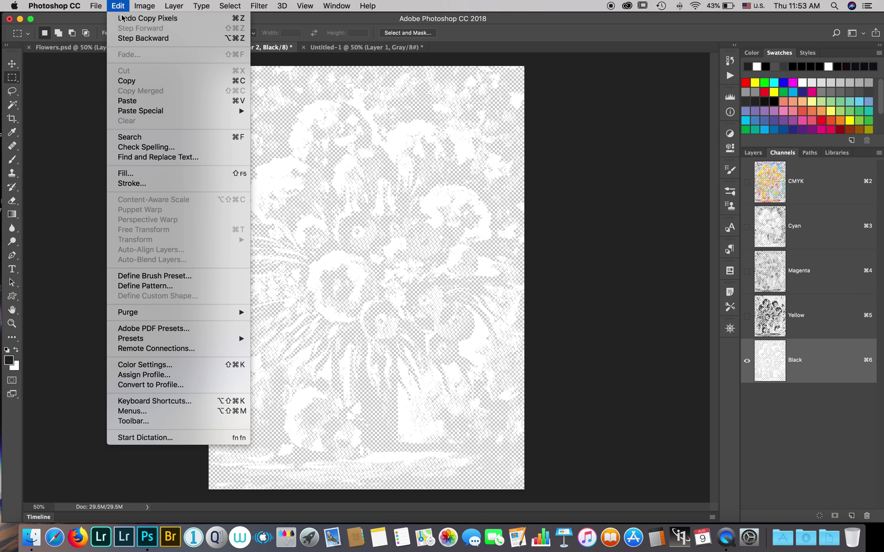
pyautogui.click(135, 100)
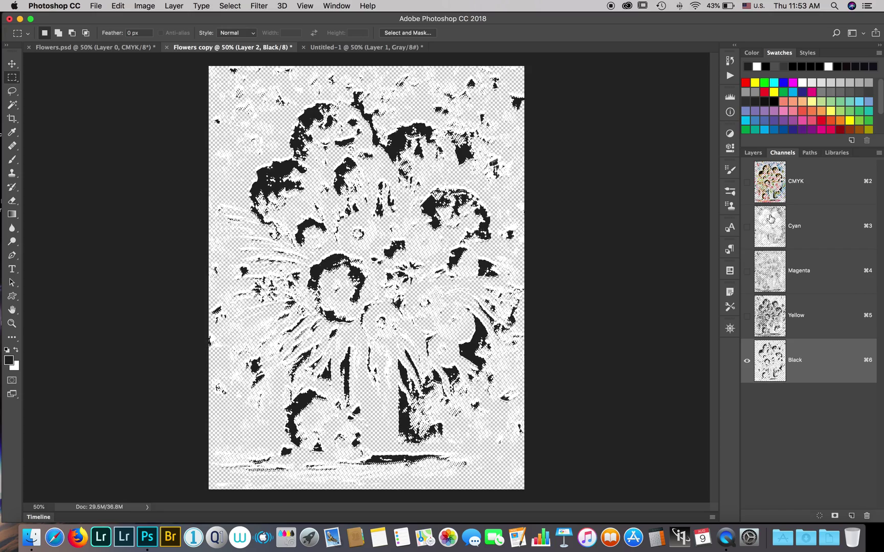
# Turn on the CMYK composite channel to view all channels together.
pyautogui.click(746, 183)
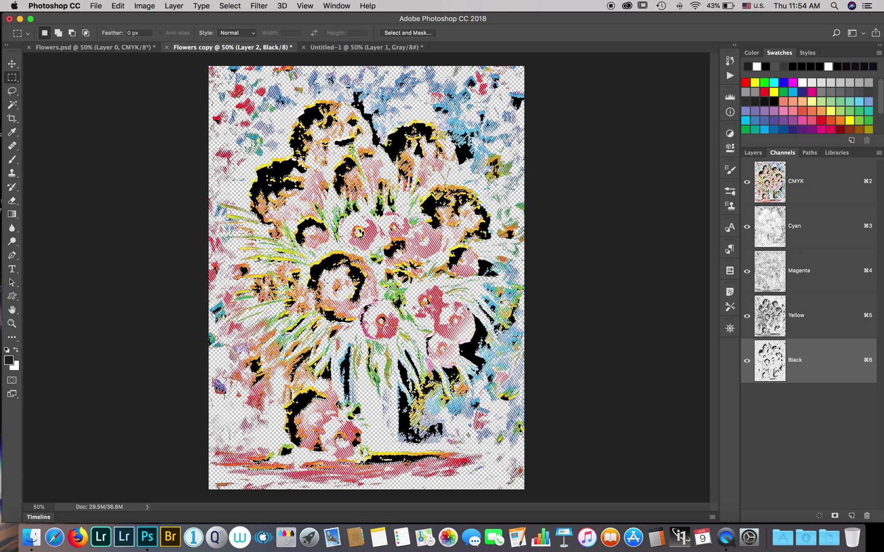
pyautogui.click(748, 362)
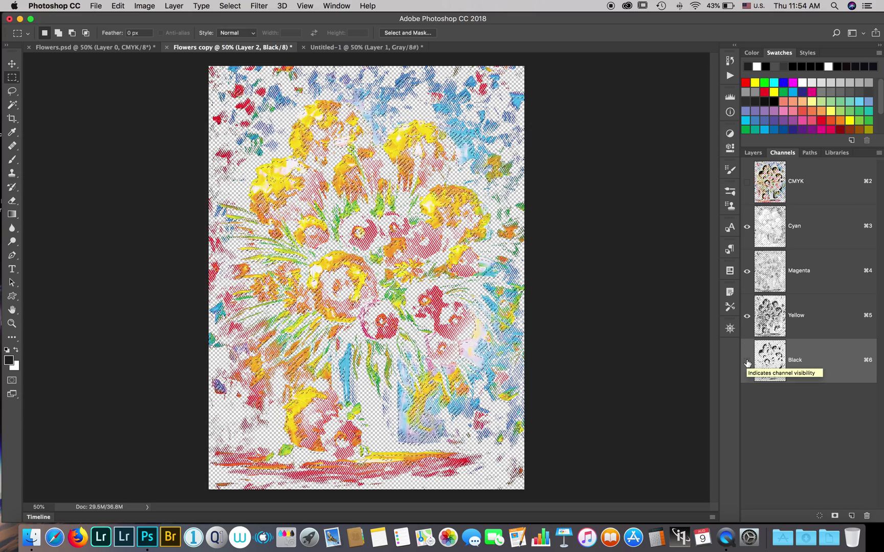
pyautogui.click(747, 363)
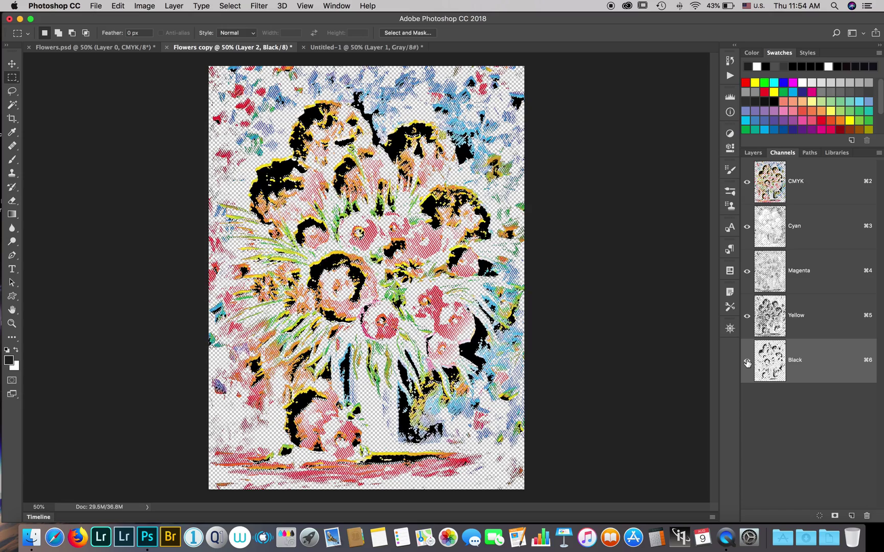
pyautogui.click(747, 362)
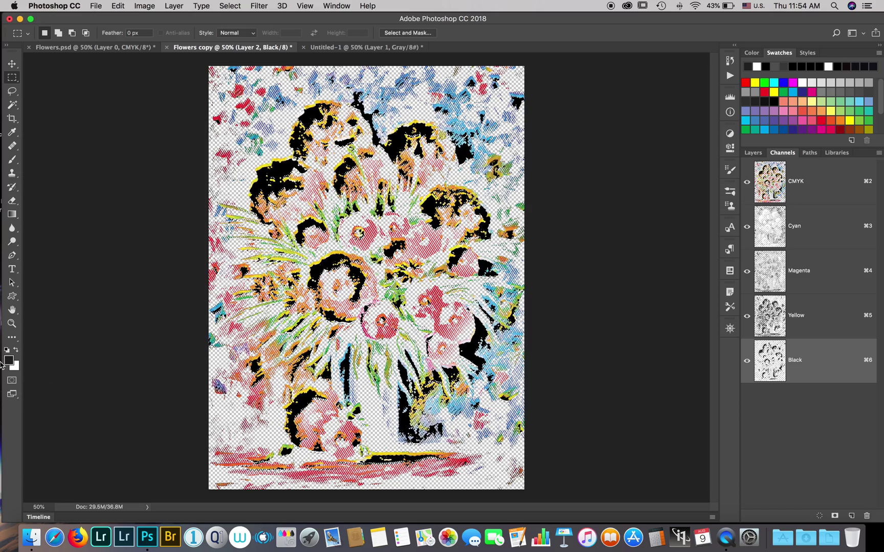